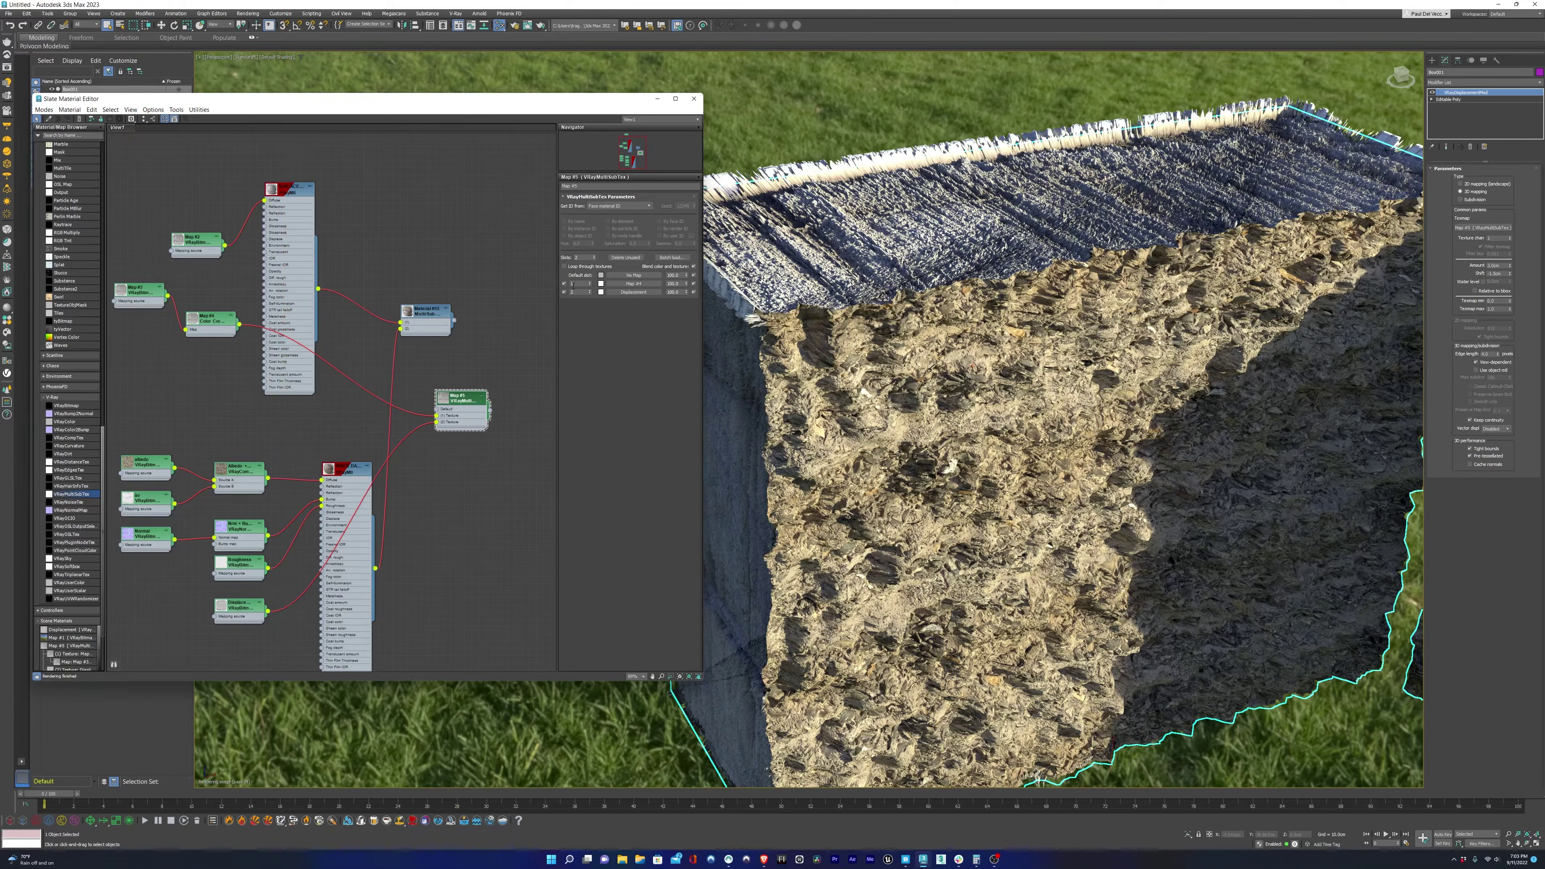
Set the amount of texture slot 1 to 20 in the VRayMultiSubTex map.
double_click(681, 283)
type("20")
key("Return")
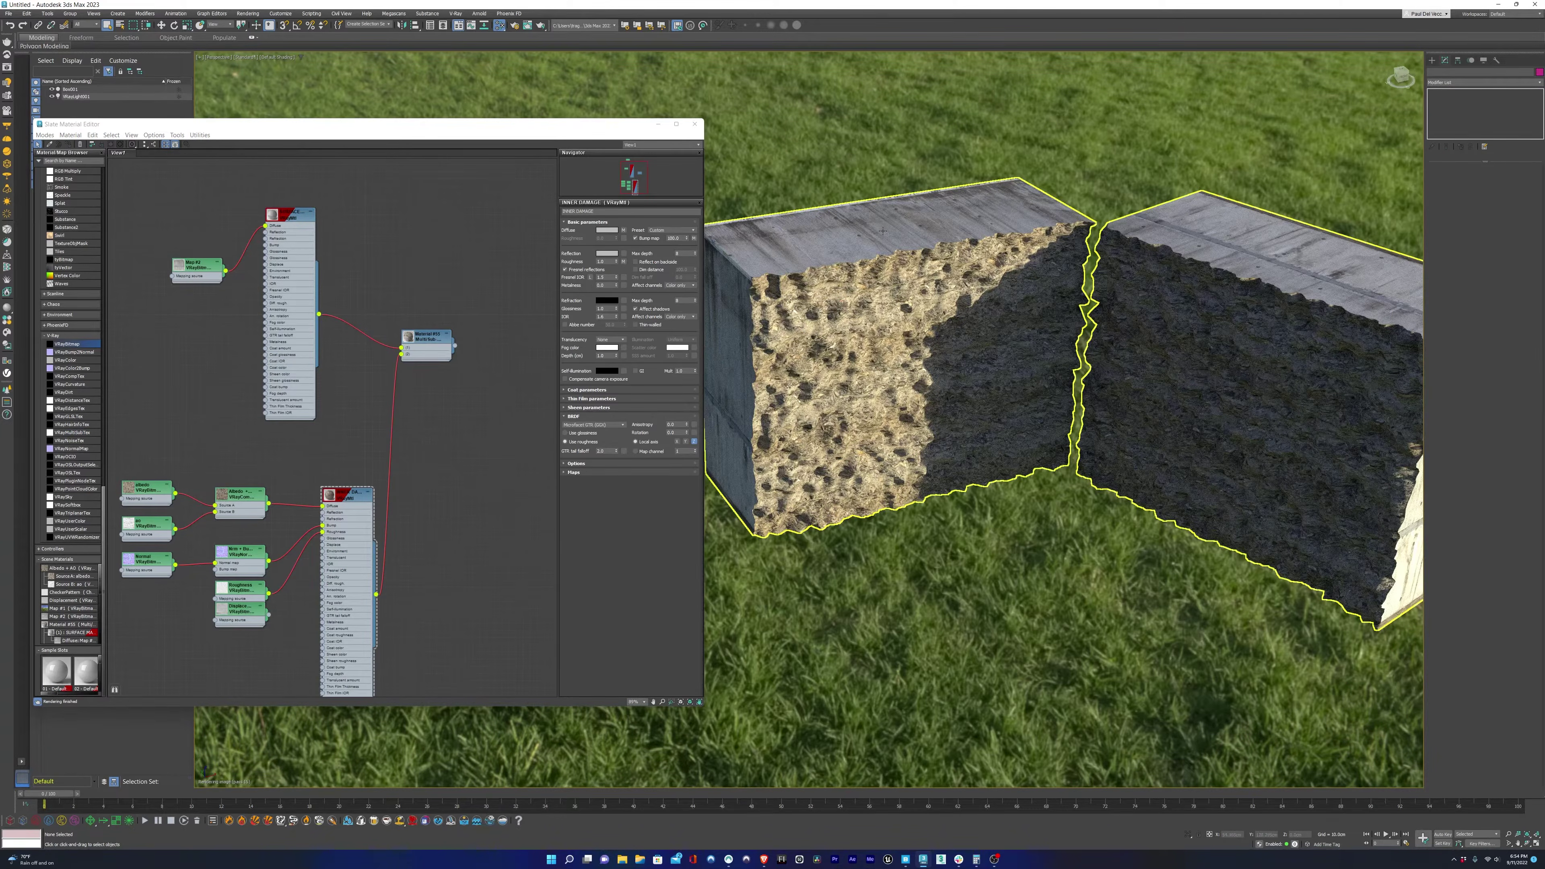
Collapse the entire modifier stack of the broken wall object into an Editable Poly.
left_click(882, 231)
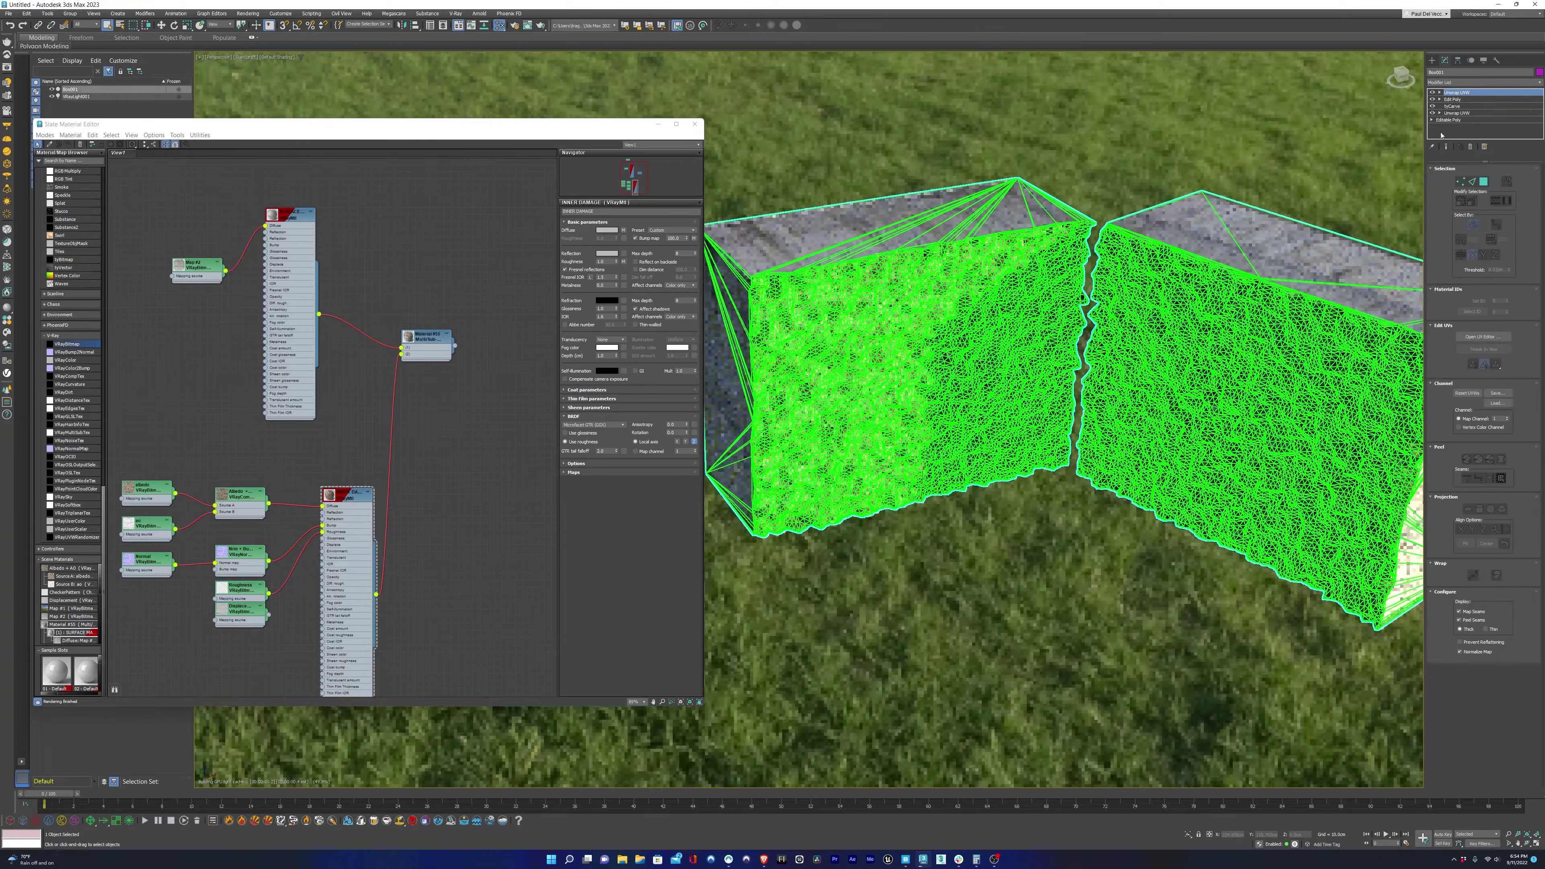
right_click(1460, 93)
left_click(1452, 183)
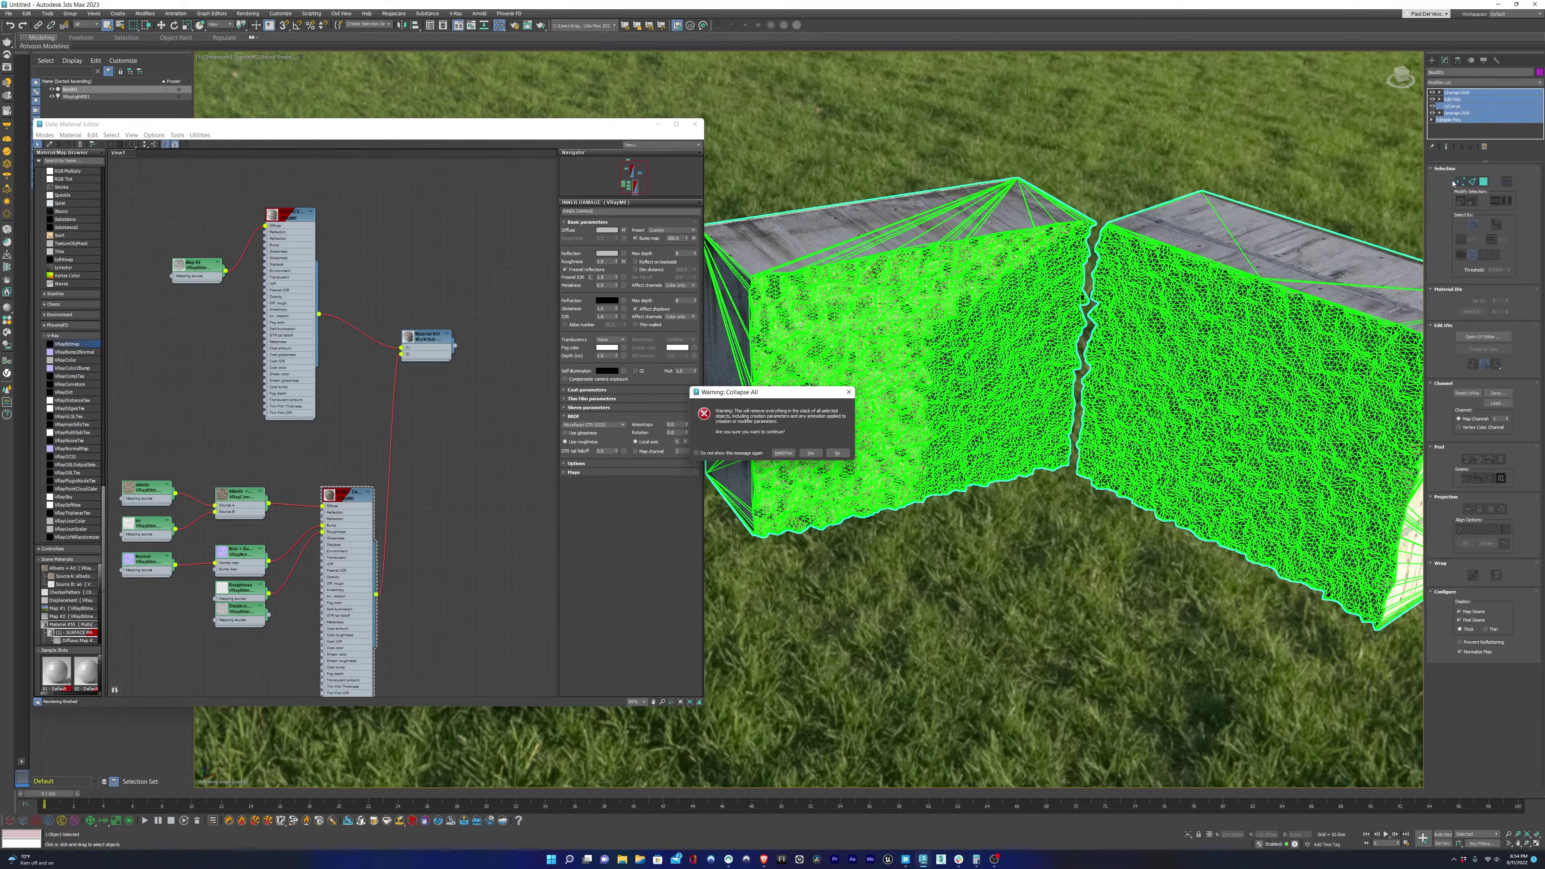
left_click(810, 453)
Check the wall's separate elements by selecting each broken piece in turn, and return to object level.
key("4")
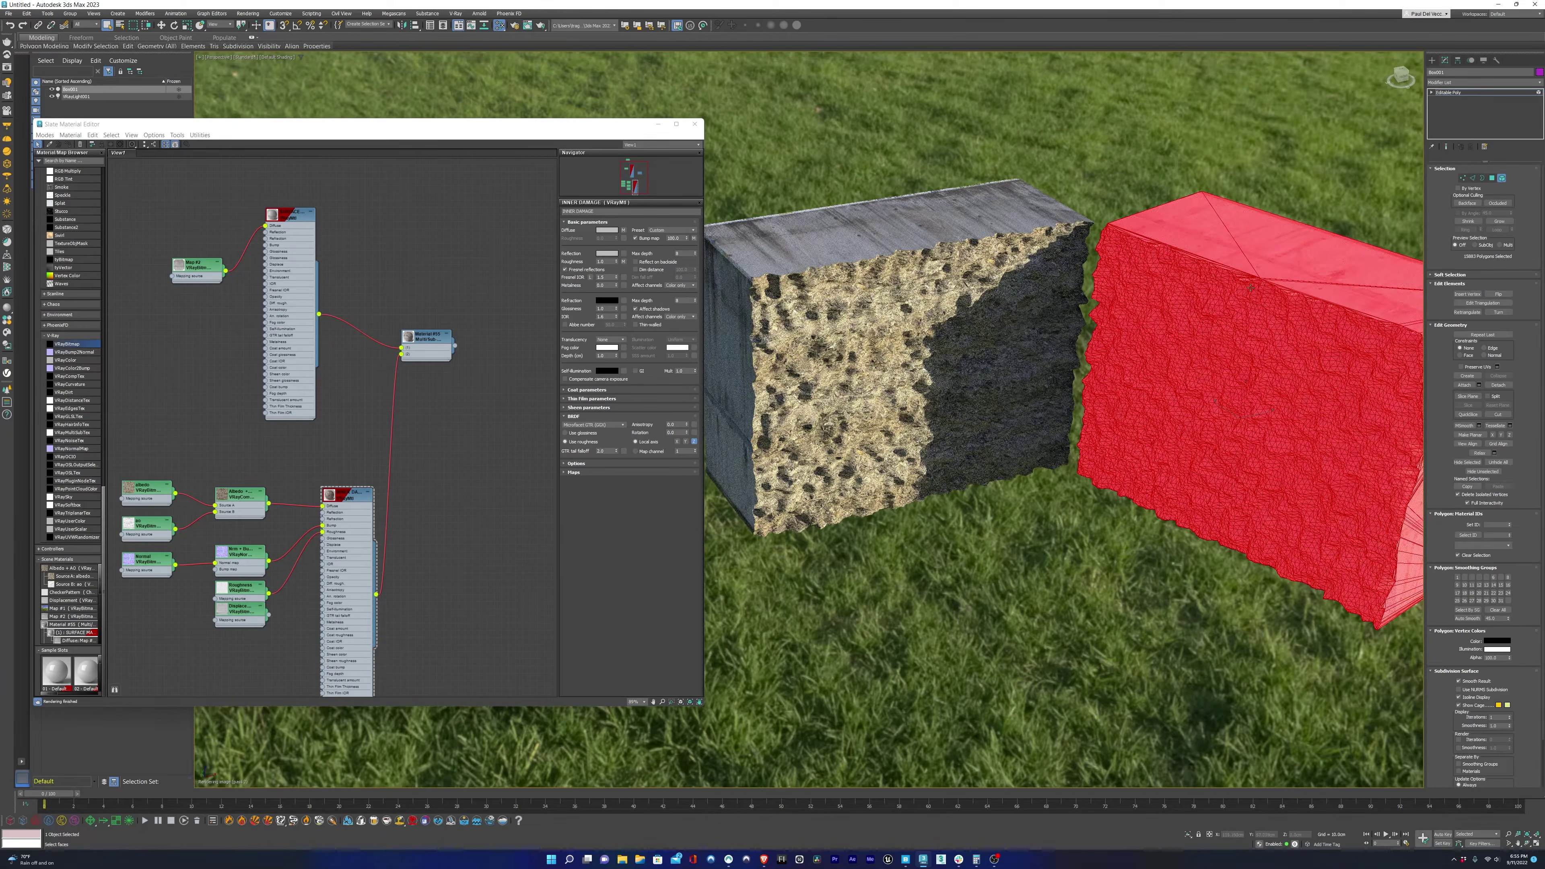
left_click(1038, 268)
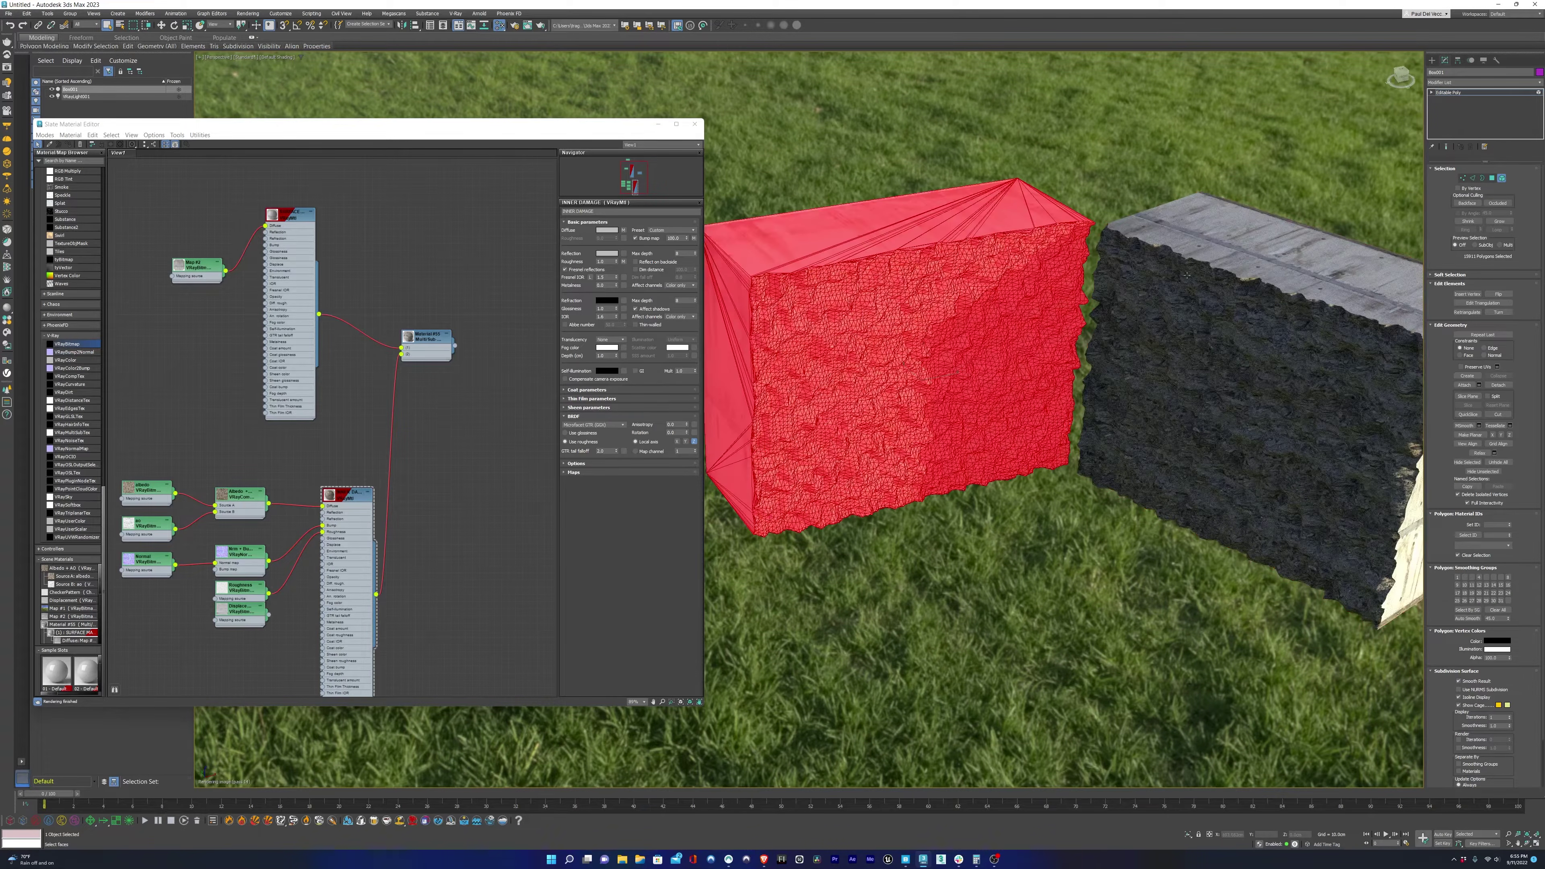
left_click(1226, 241)
left_click(1501, 178)
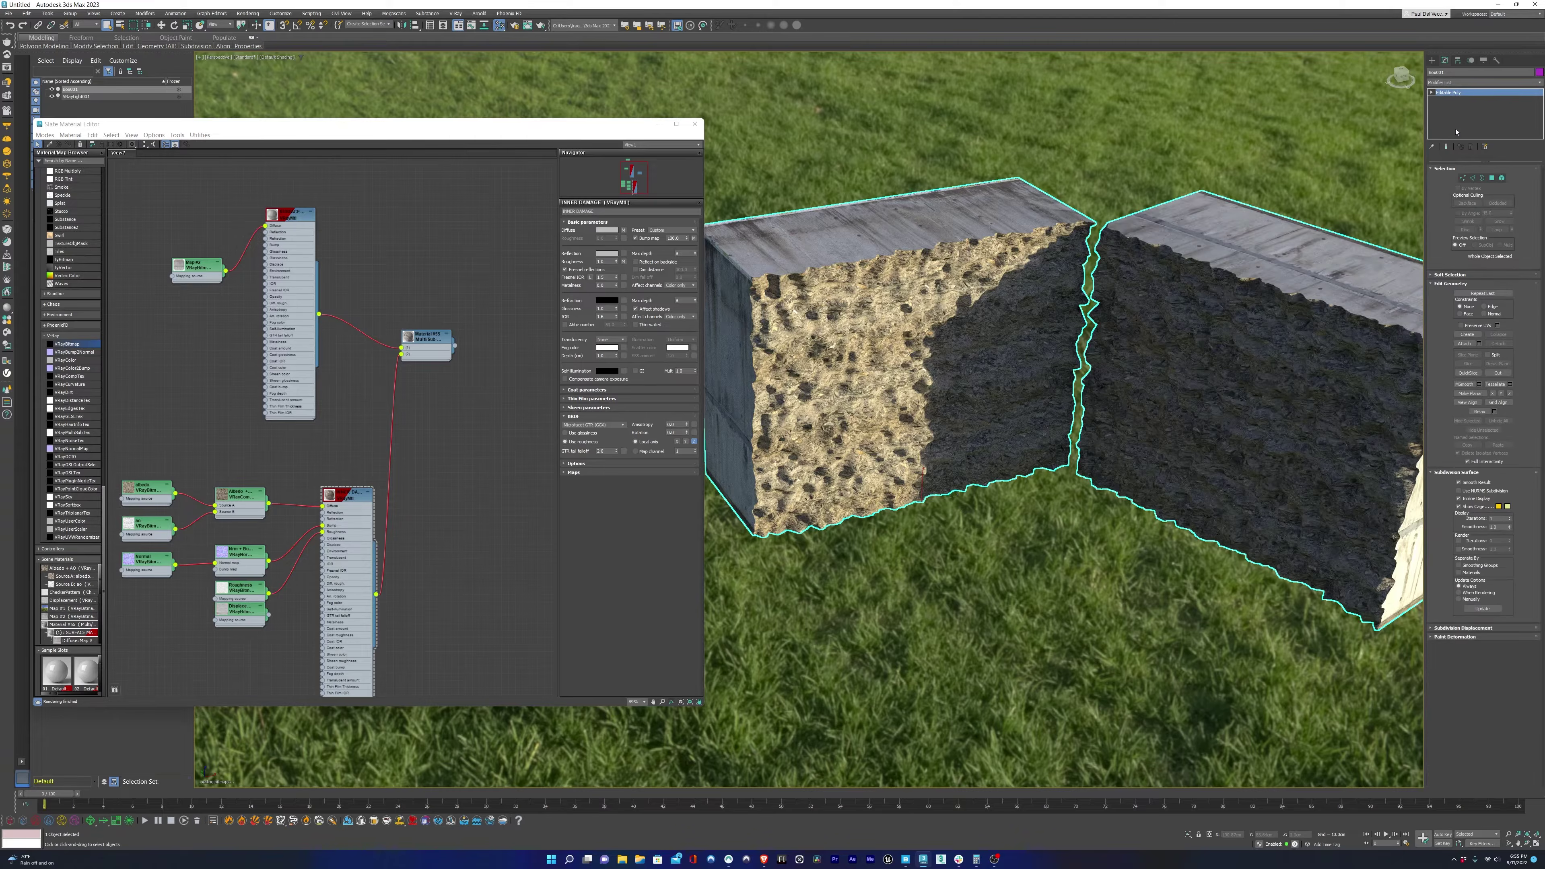
Add a VRayDisplacementMod modifier to the wall.
left_click(1450, 83)
scroll(1484, 547, "down", 12)
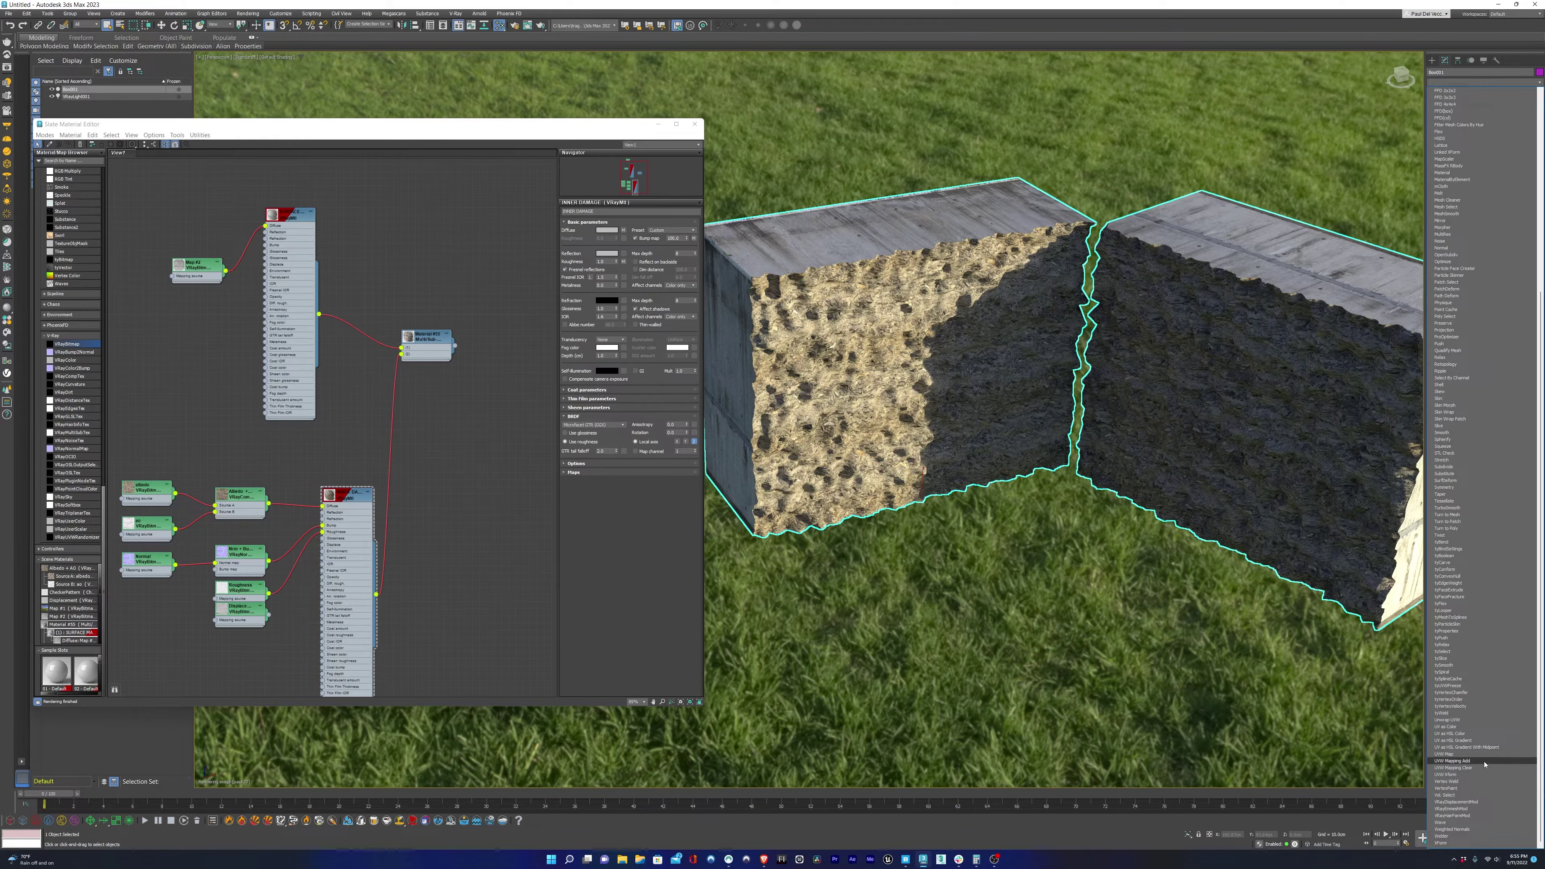
left_click(1482, 803)
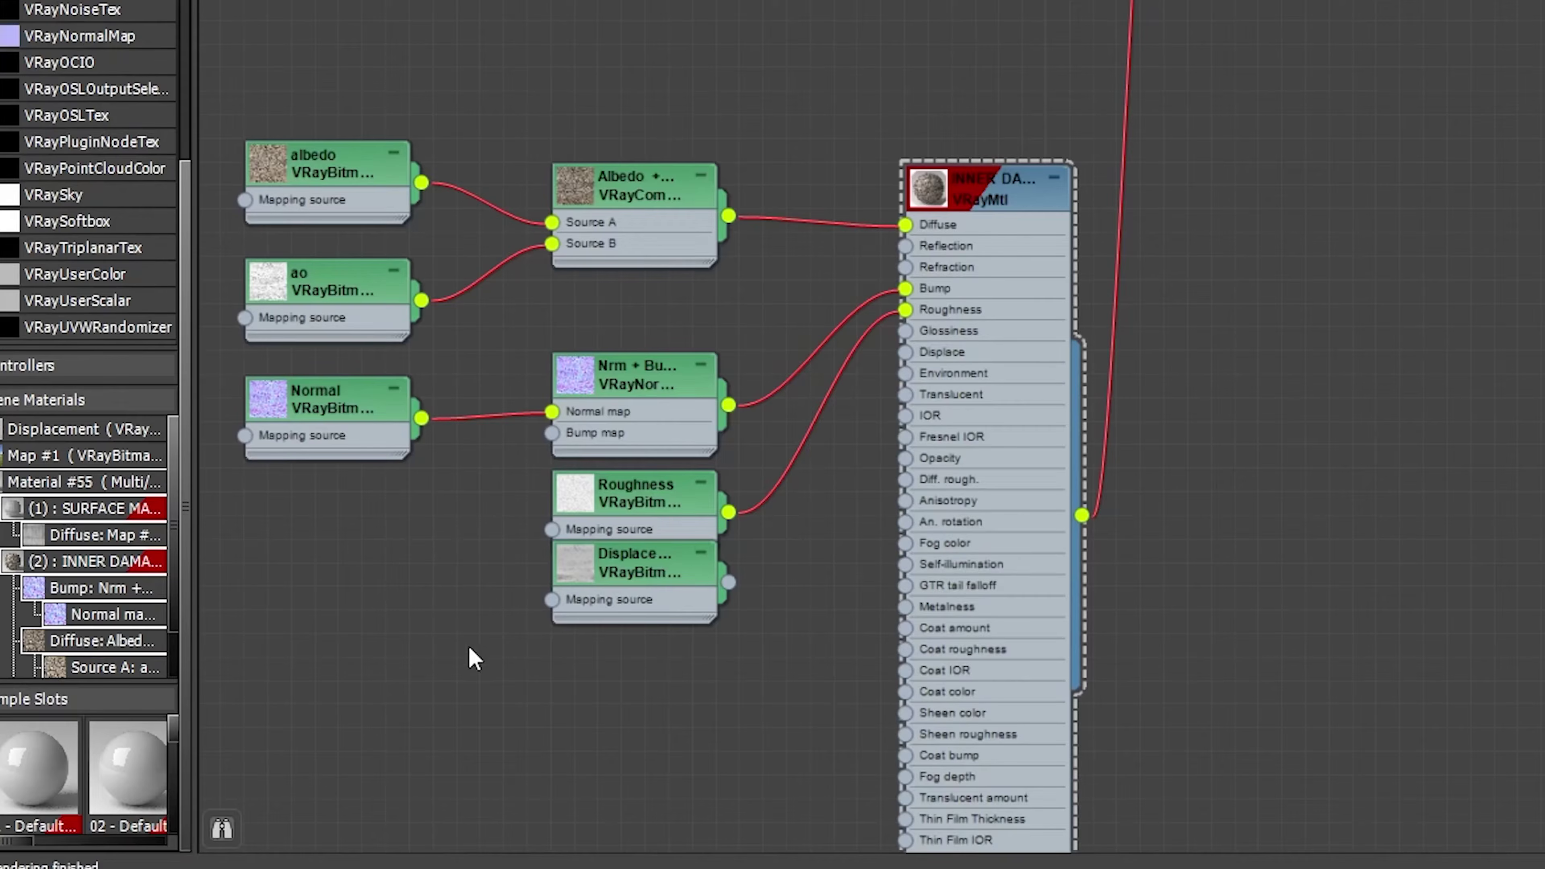
Move the Displacement bitmap node clear of the Roughness node and link it as an instance to the displacement modifier's Texmap.
left_click_drag(645, 575, 645, 648)
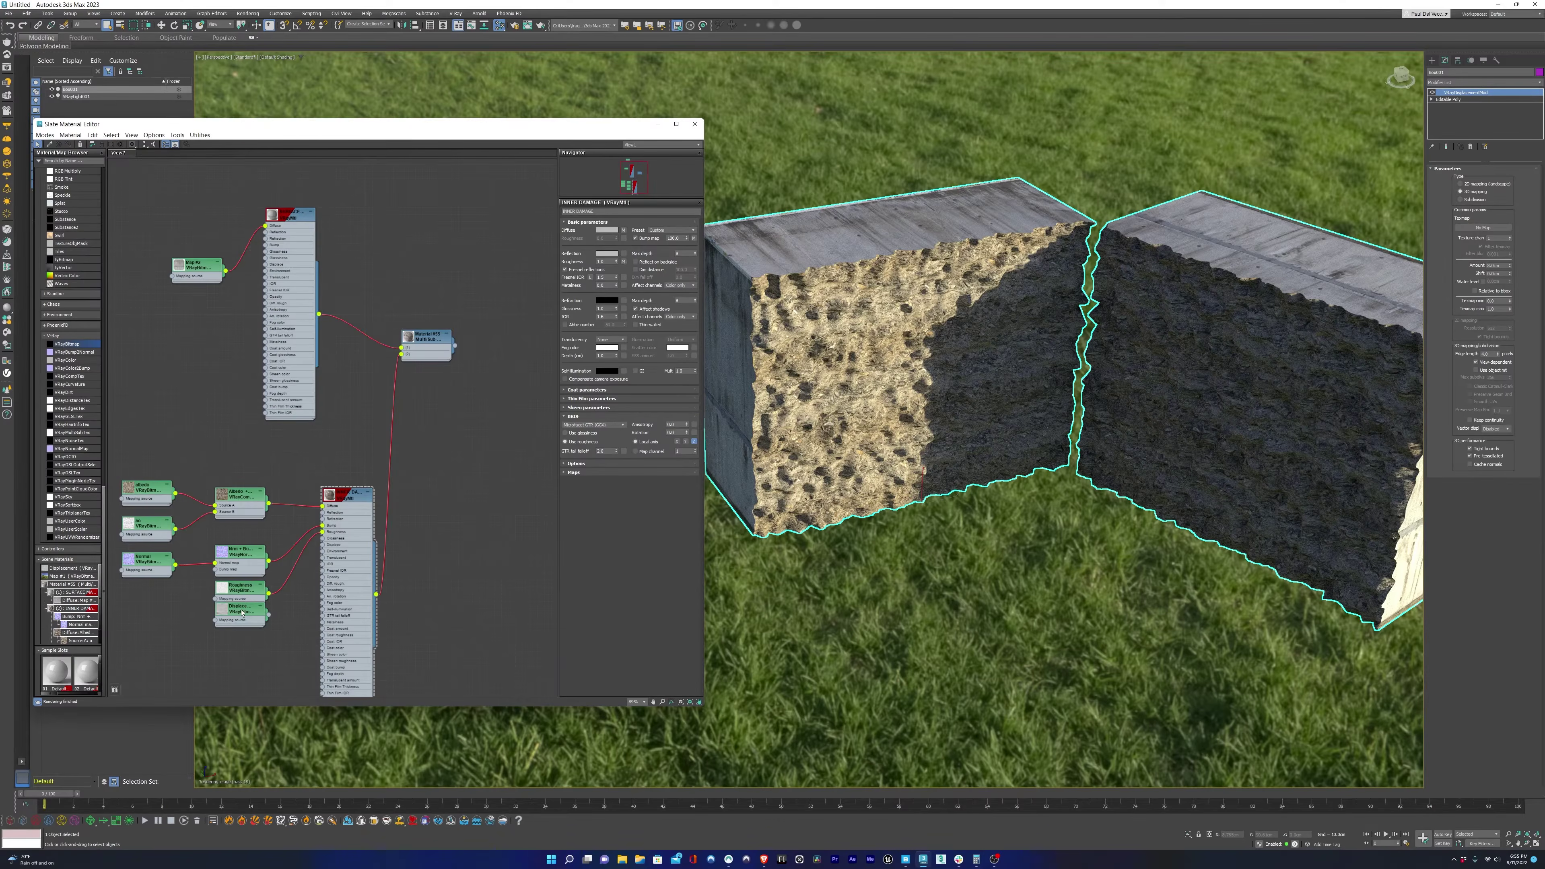
left_click_drag(235, 638, 242, 632)
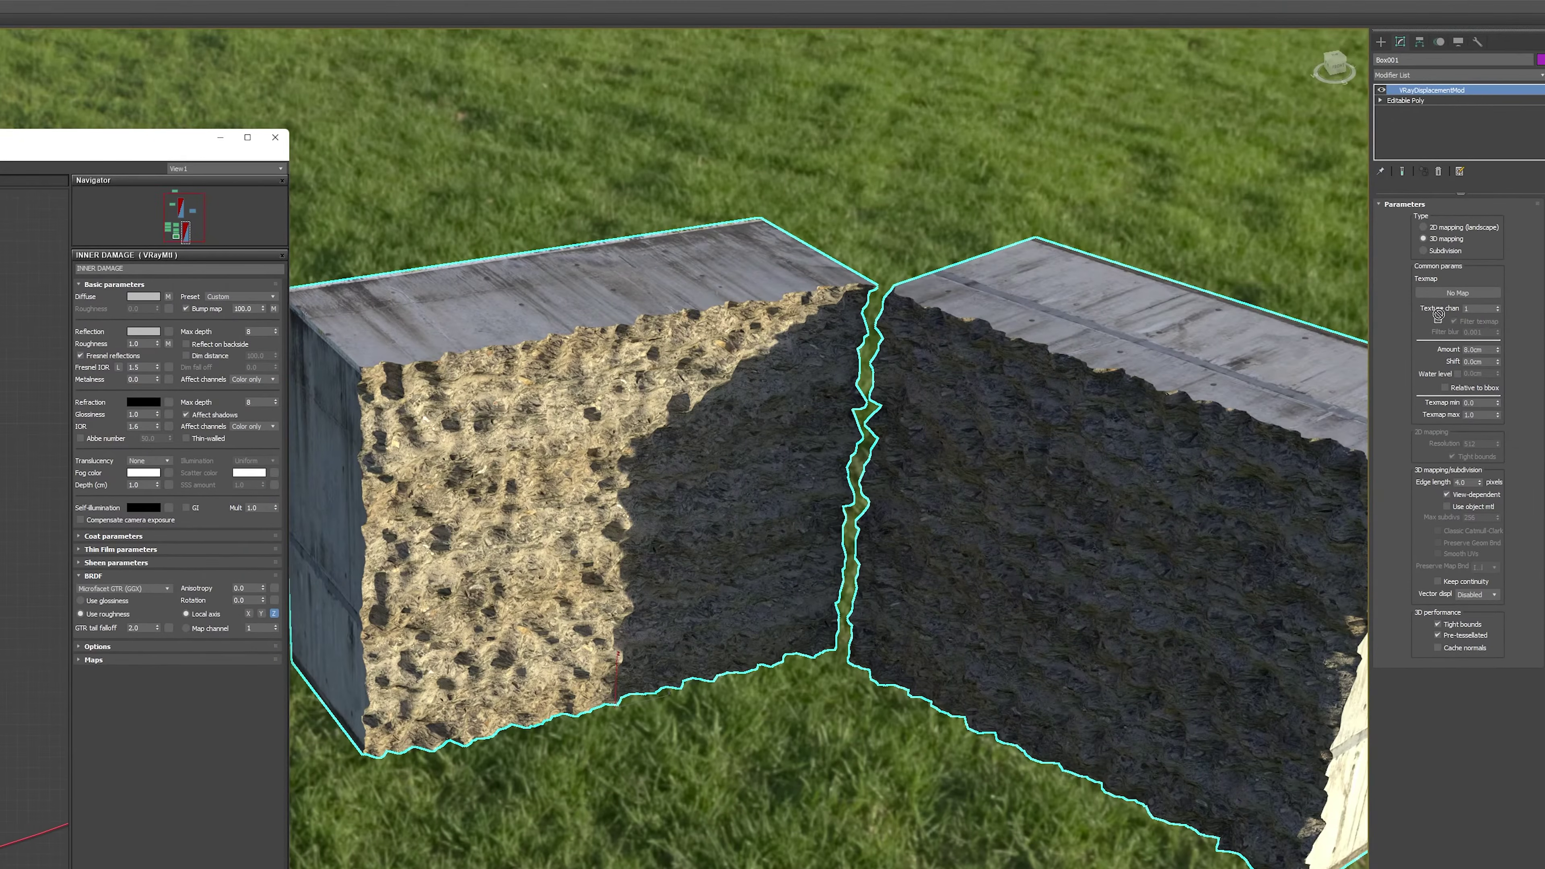
left_click_drag(1438, 313, 1445, 295)
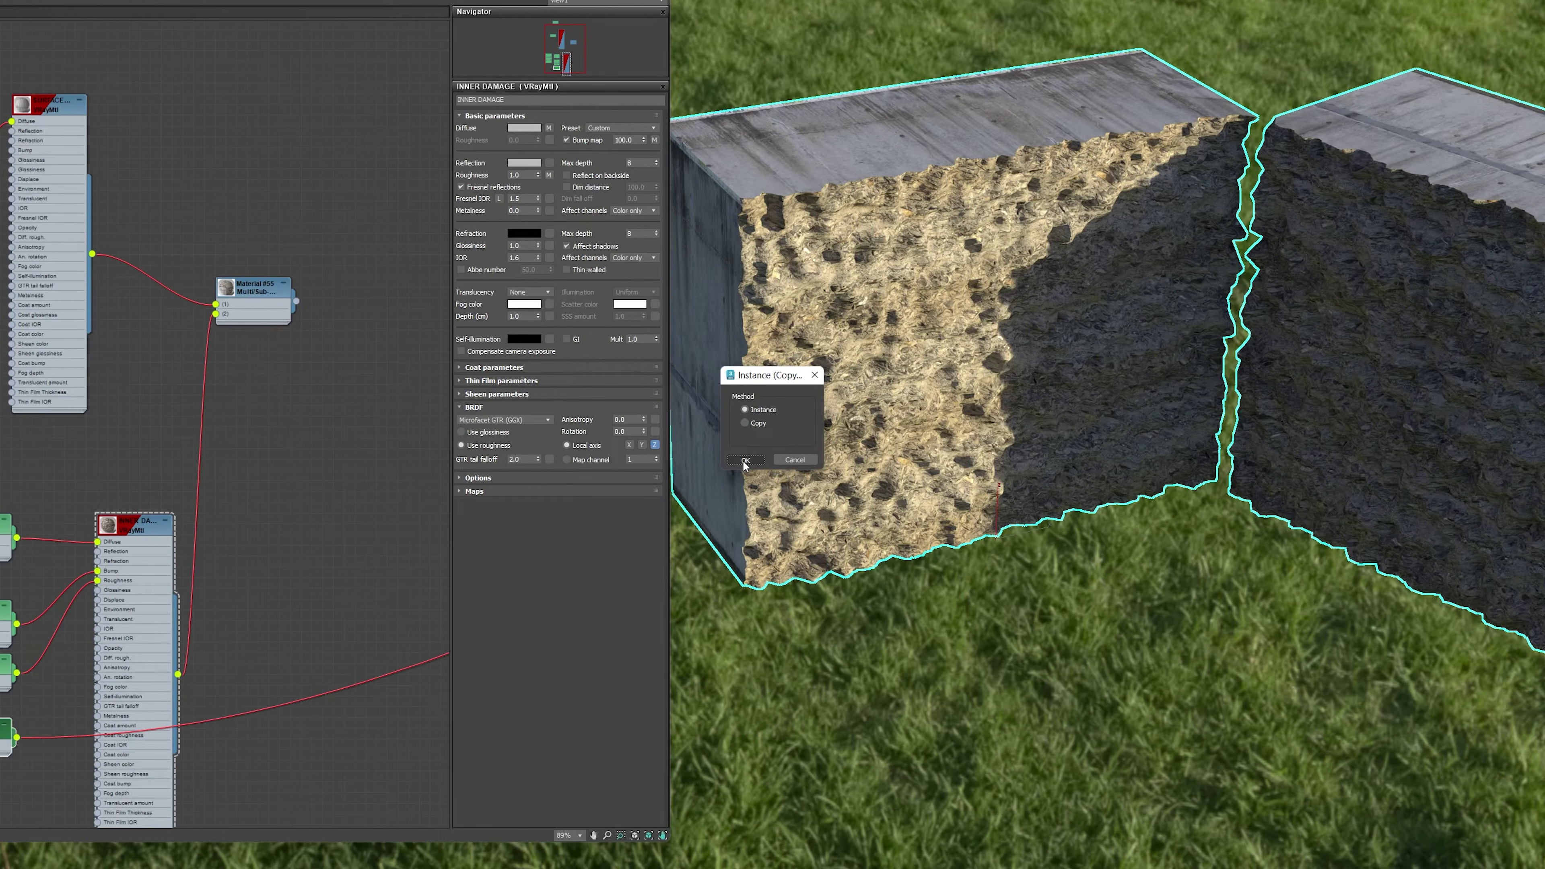
left_click(746, 460)
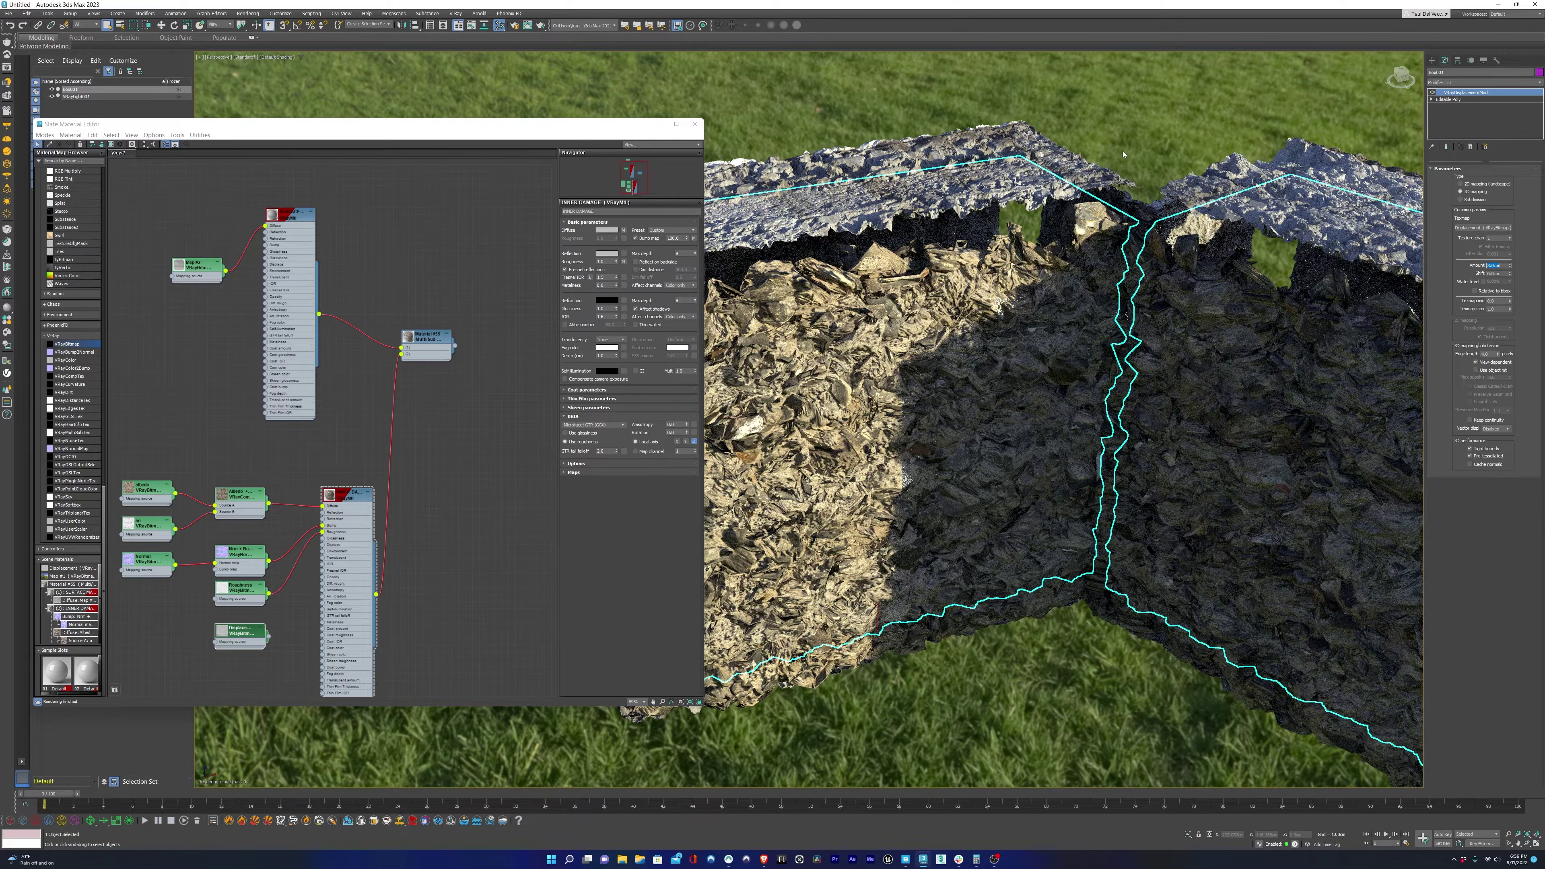
Reselect the wall and enable Keep continuity in its displacement modifier.
left_click(1123, 154)
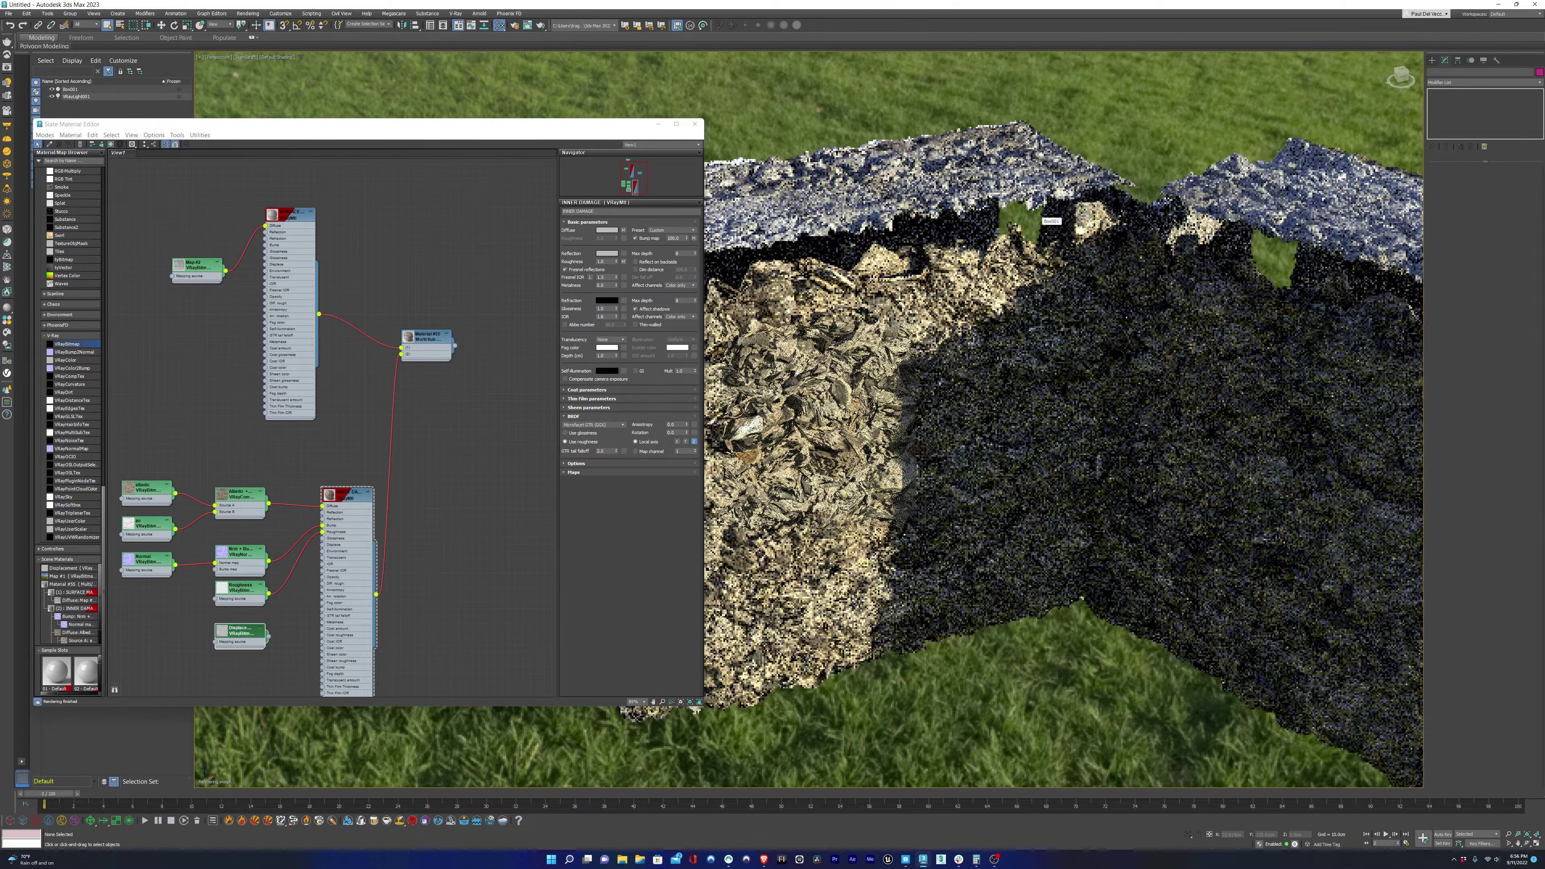
left_click(1041, 210)
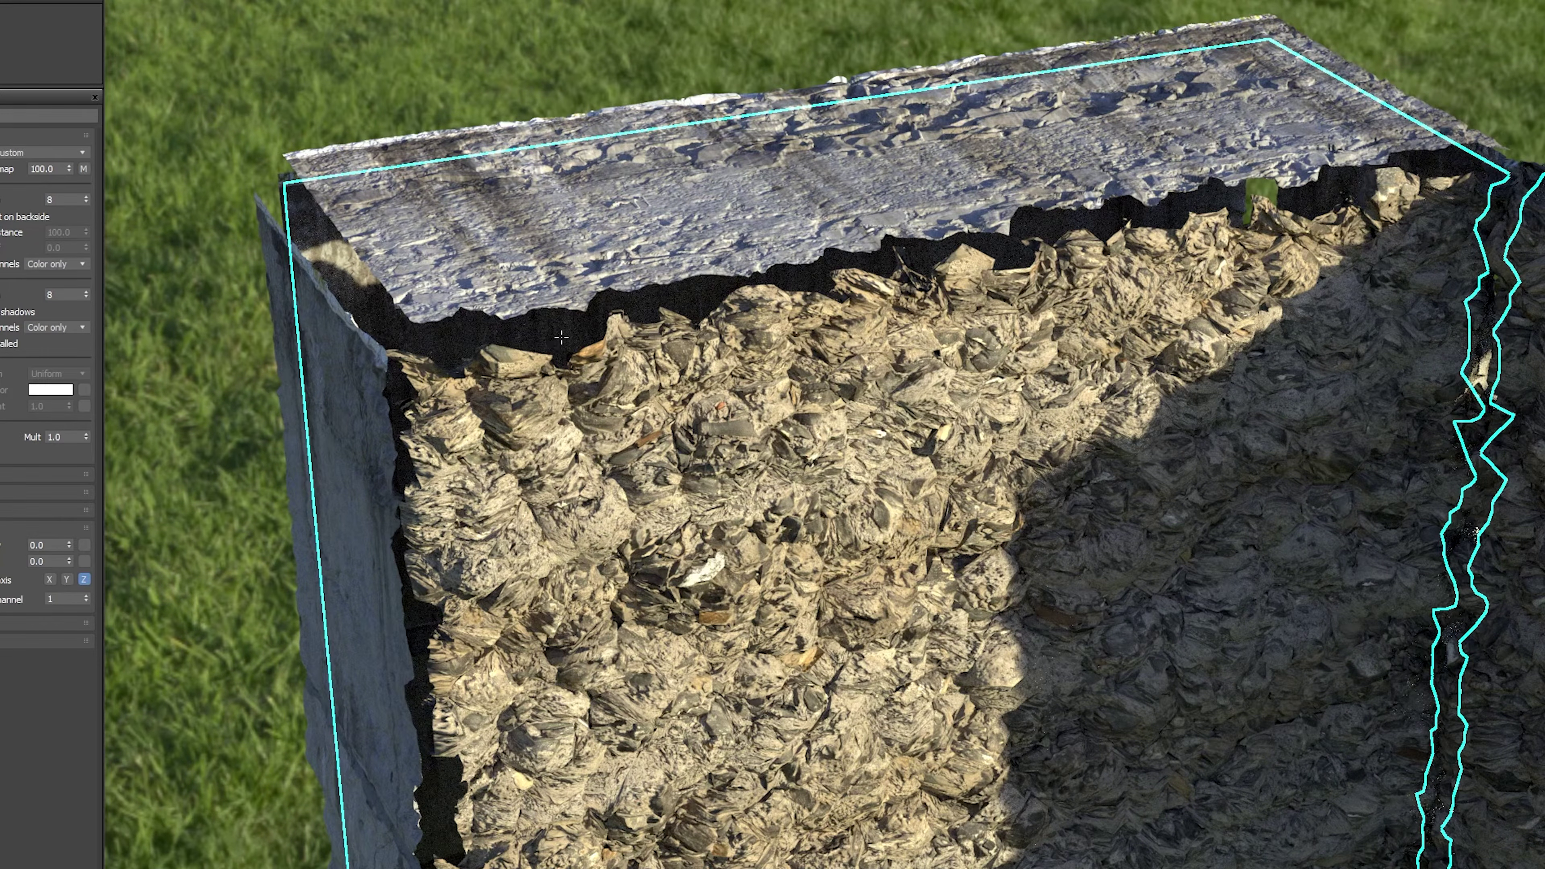
scroll(561, 337, "up", 2)
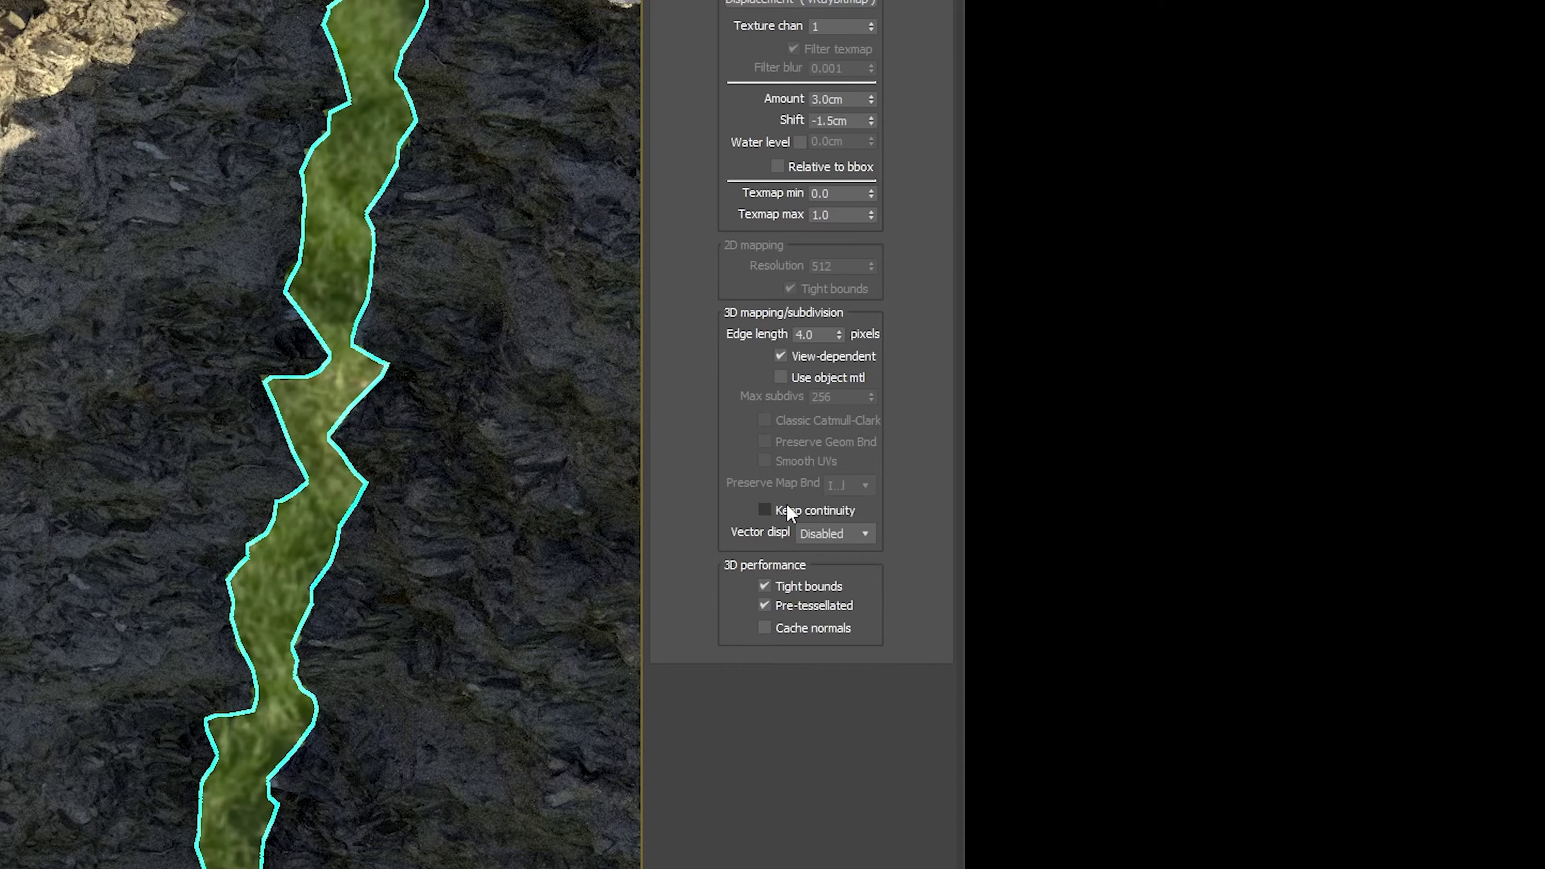
left_click(765, 510)
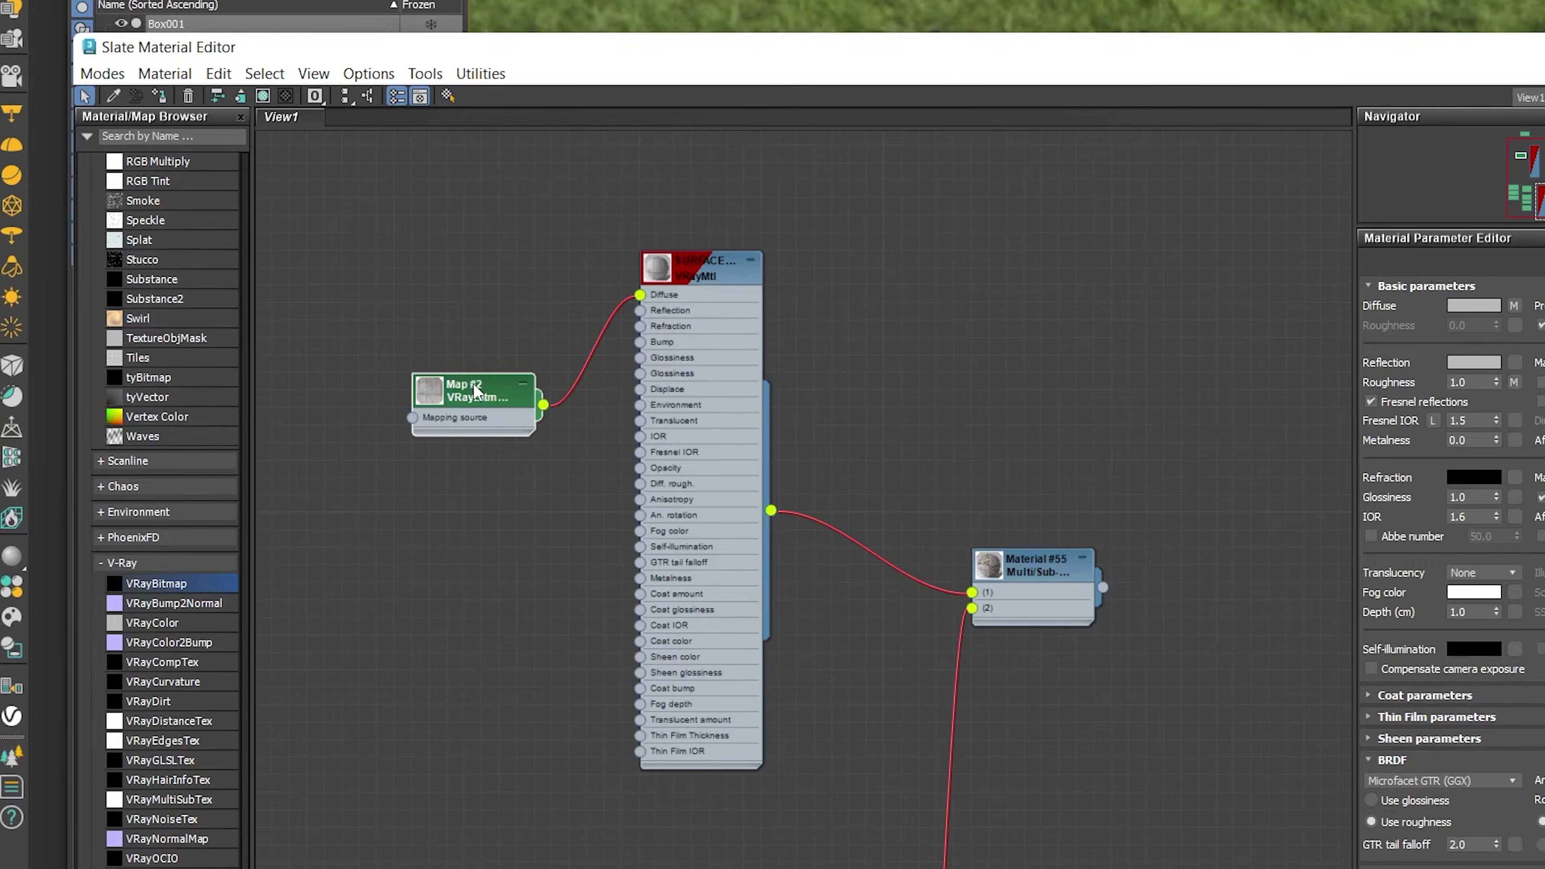
Duplicate the surface bitmap Map #2, feed the copy into a Color Correction map and set its saturation to -100.
left_click_drag(475, 392, 368, 514, "shift")
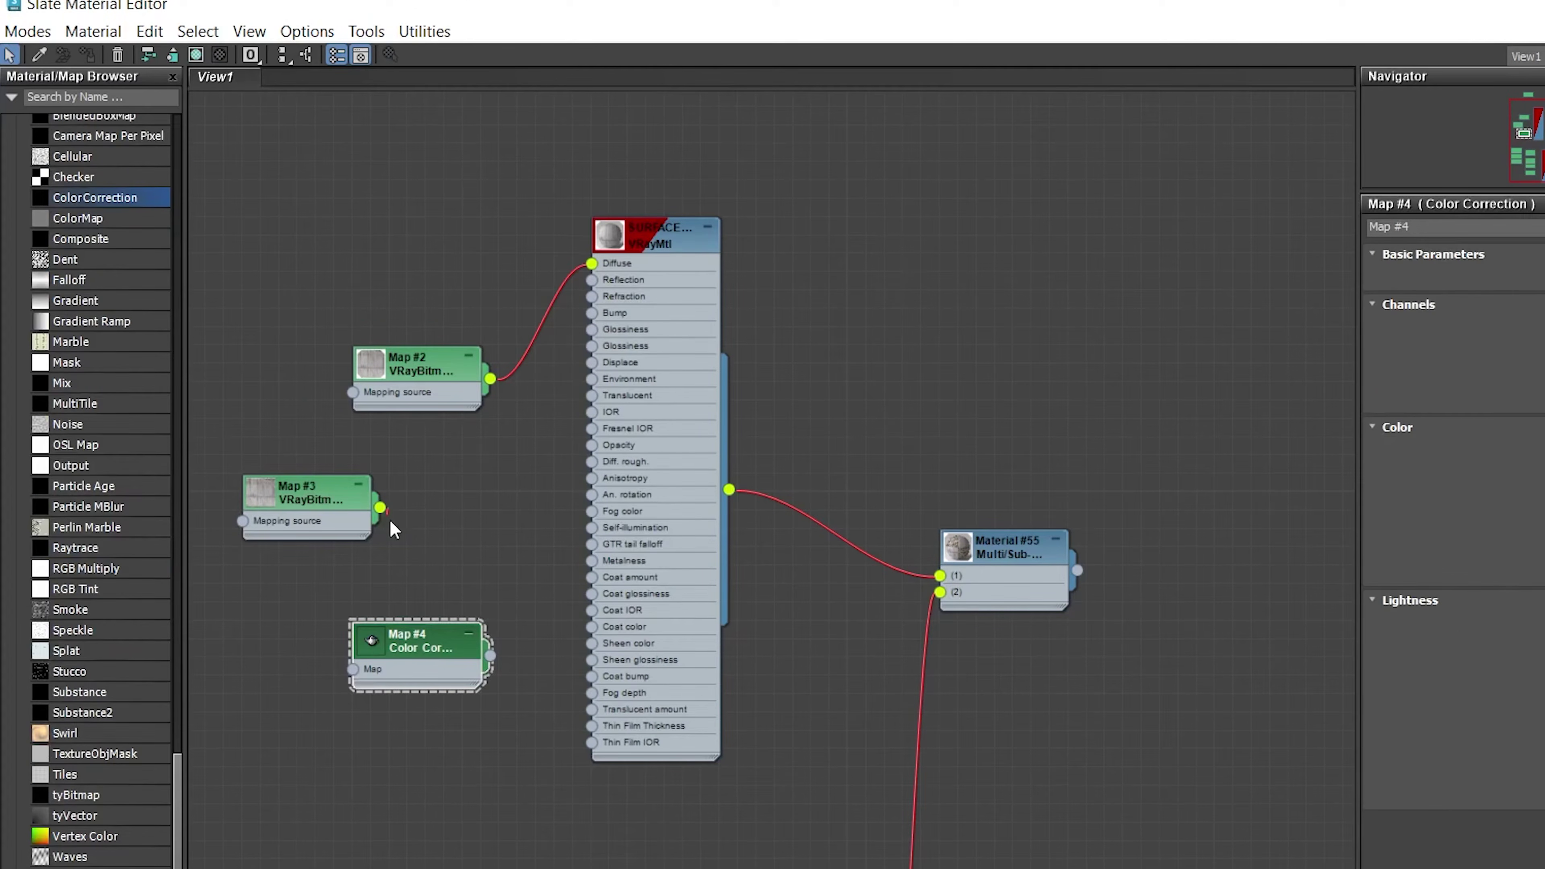
left_click_drag(434, 542, 469, 615)
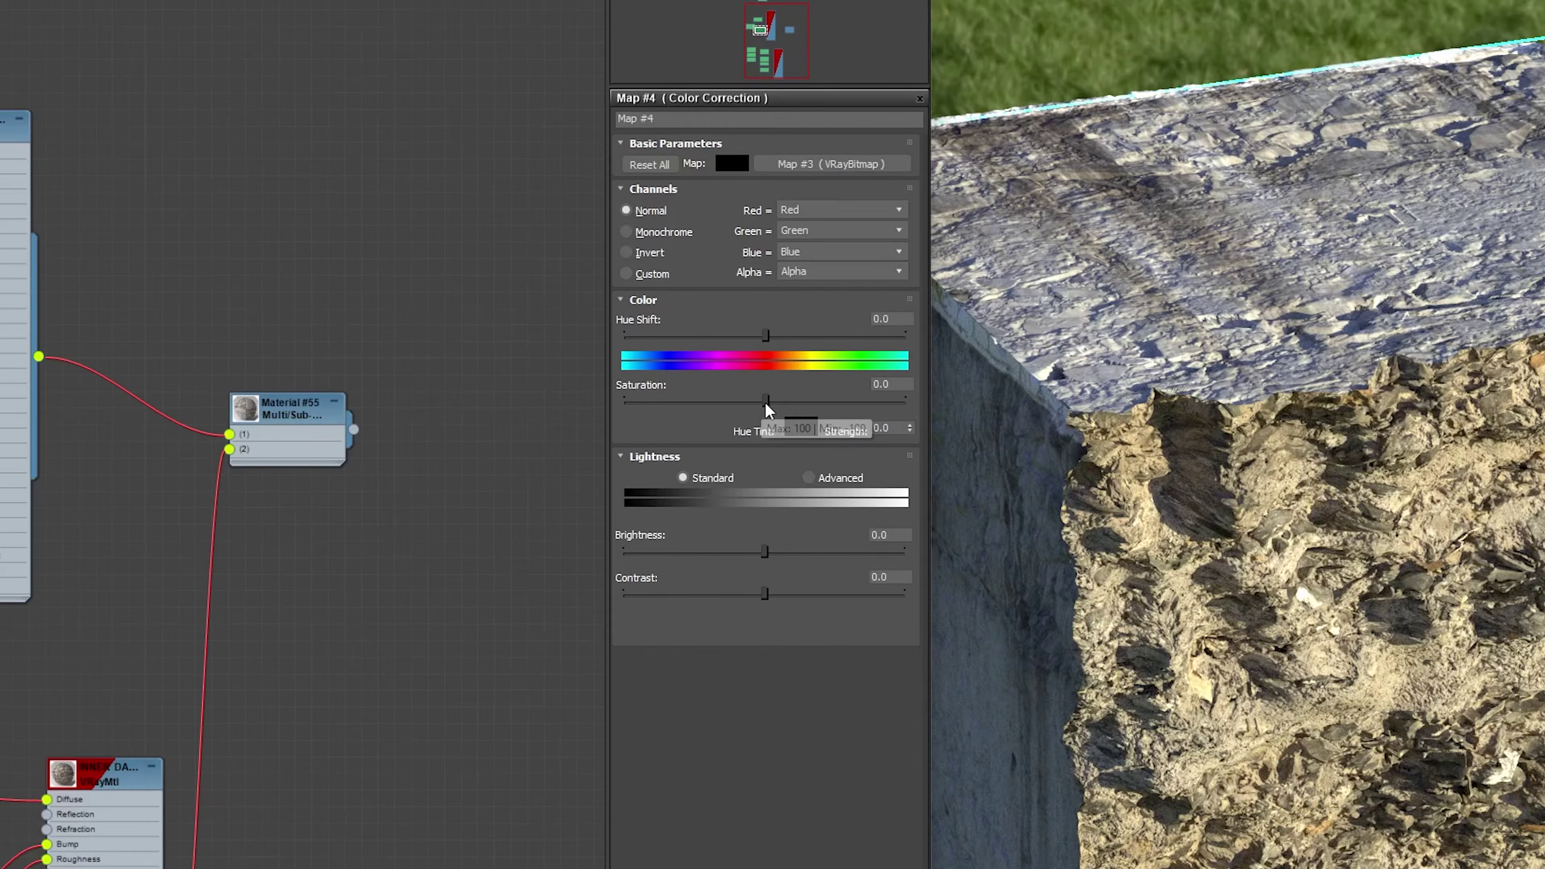
left_click_drag(765, 402, 556, 423)
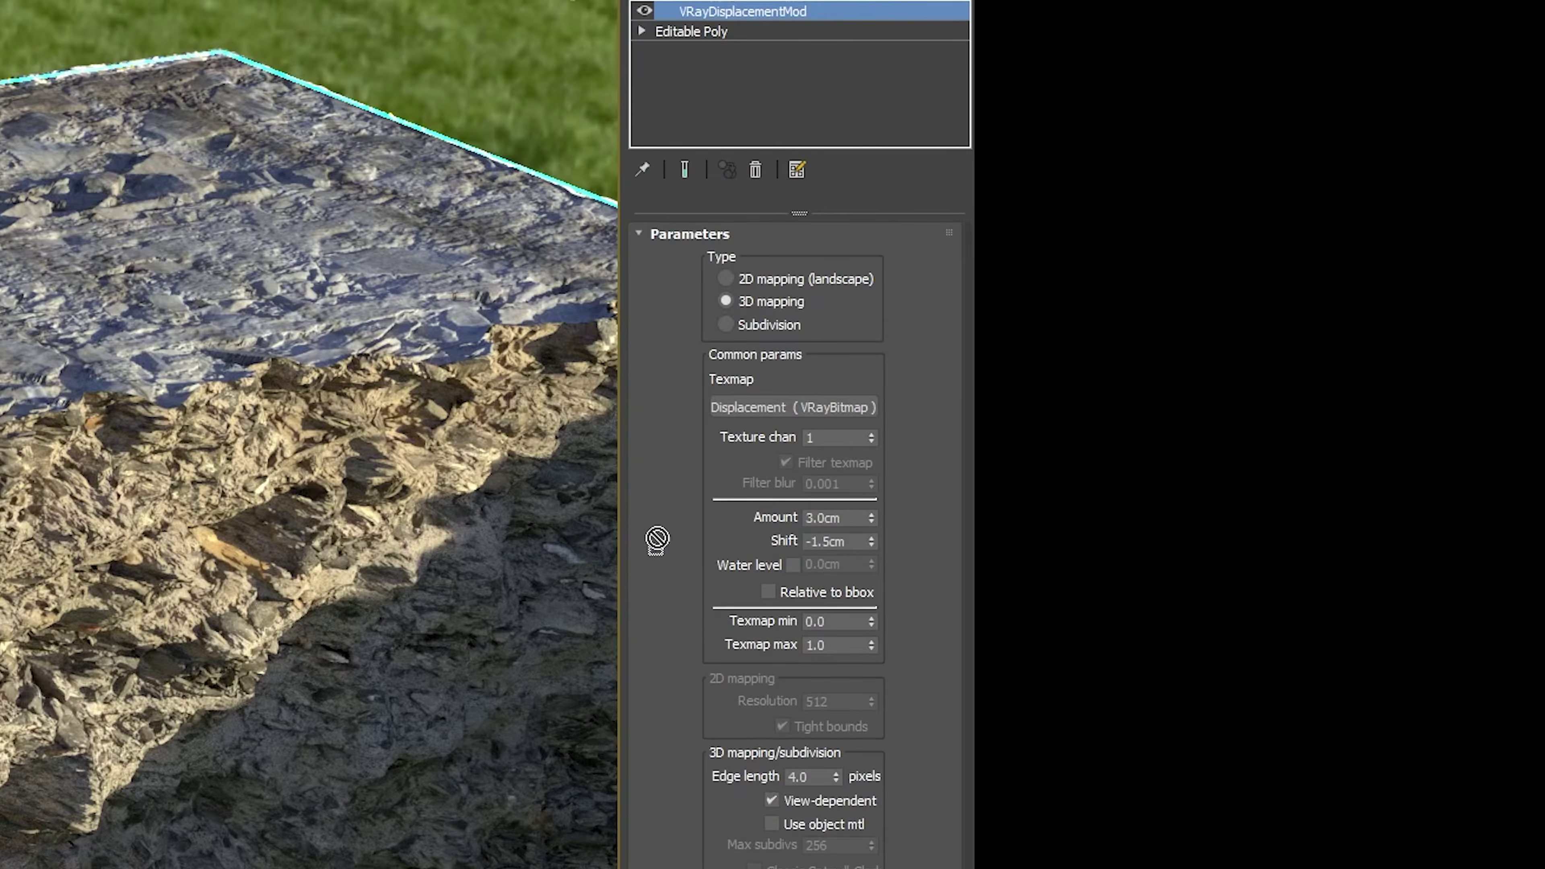
Link the Color Correction map as an instance to the displacement modifier's Texmap in place of the Displacement bitmap.
left_click_drag(658, 539, 744, 412)
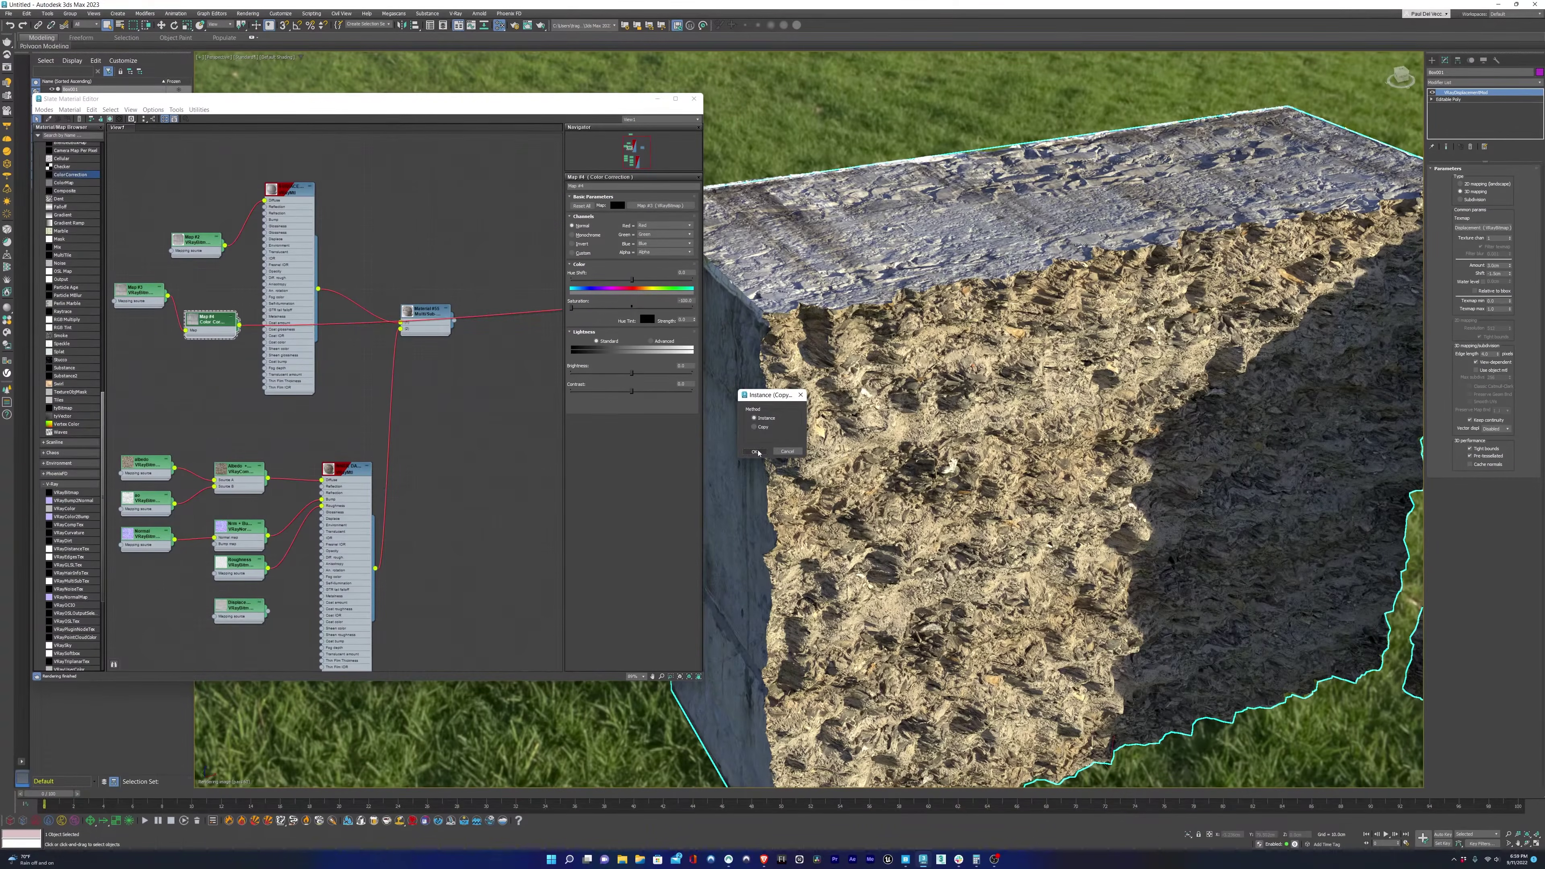
left_click(405, 553)
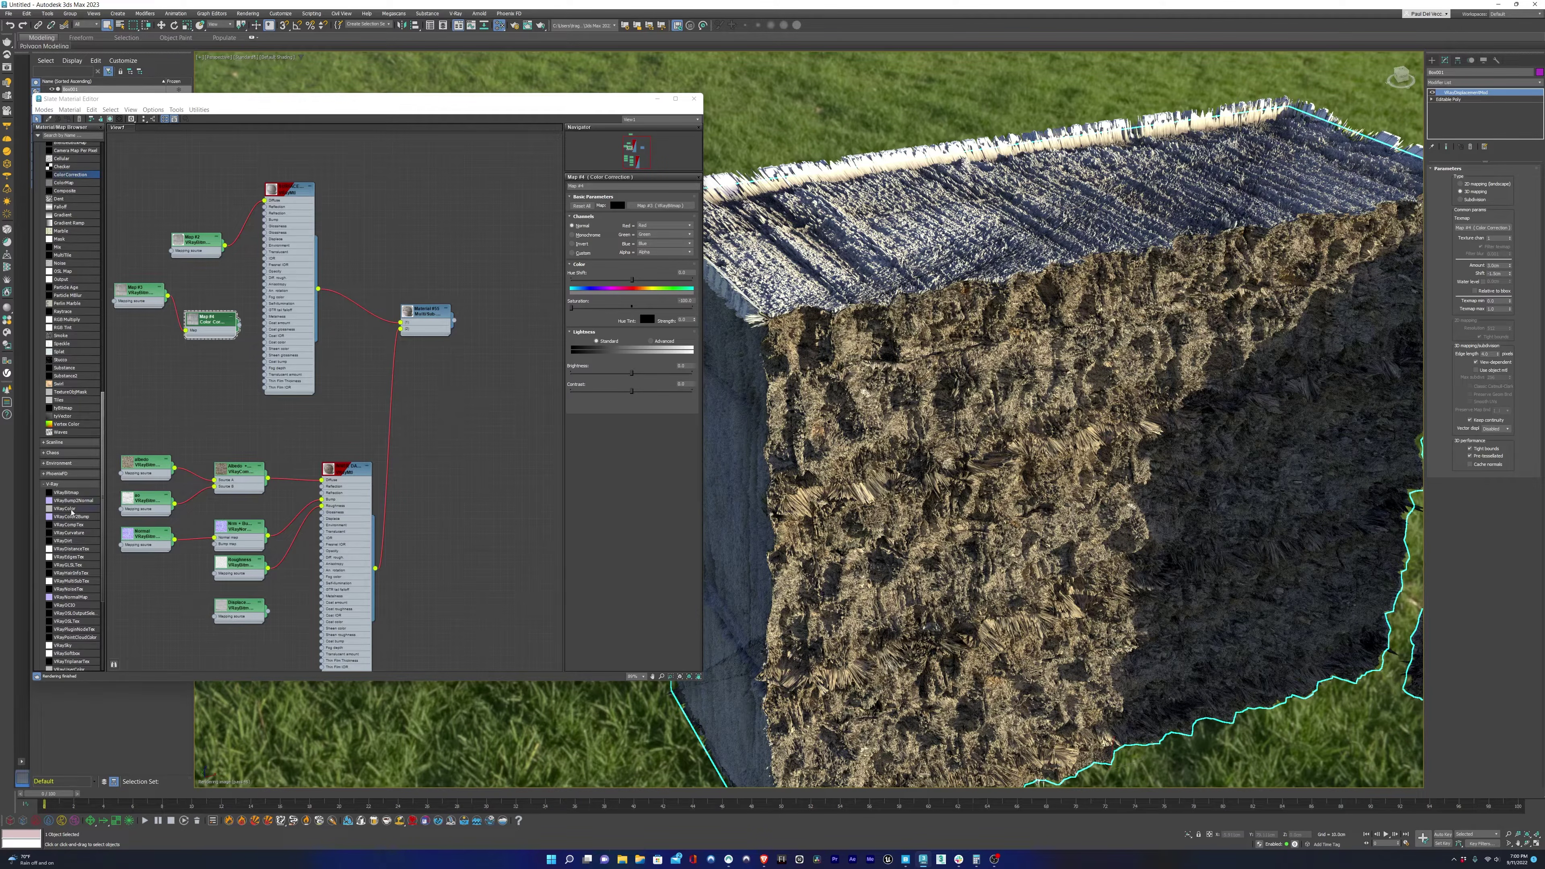
Add a VRayMultiSubTex map to the node view beneath the Multi/Sub-Object material.
scroll(71, 512, "down", 4)
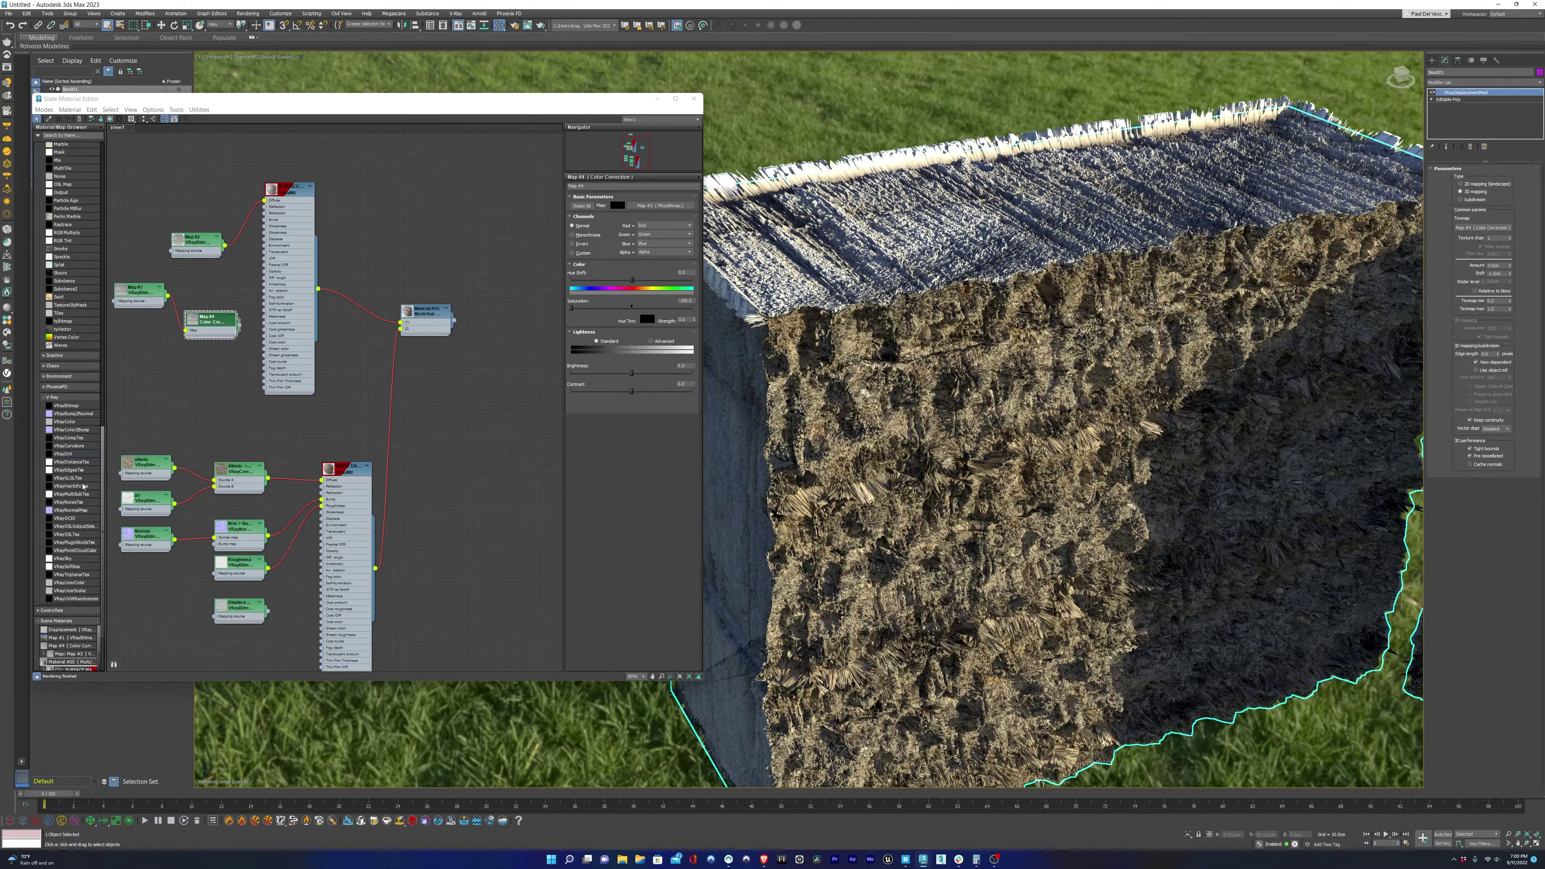
scroll(84, 487, "up", 4)
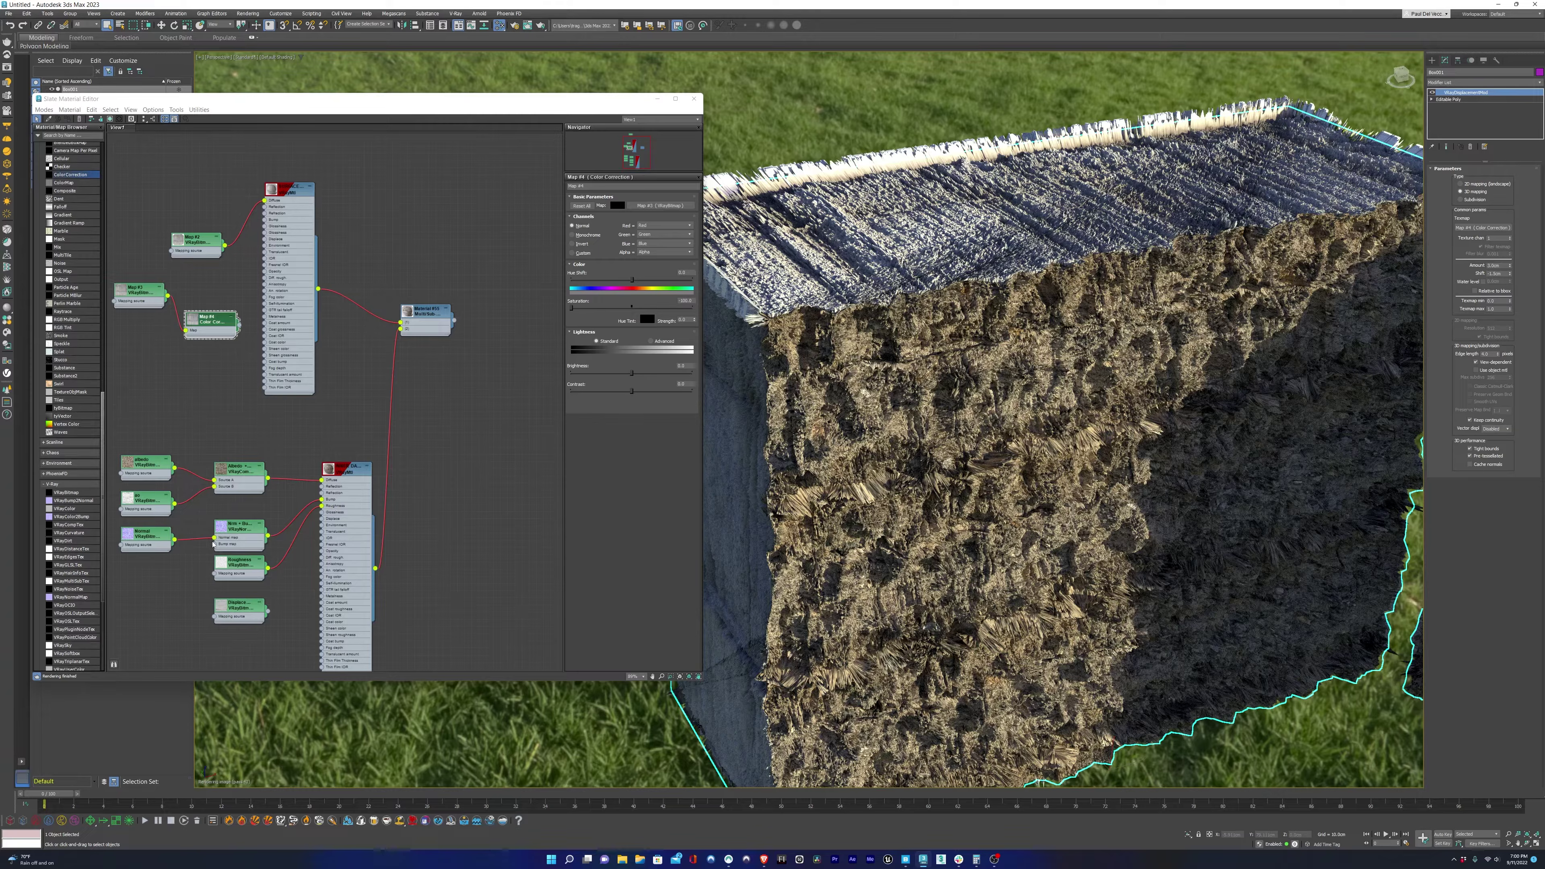
scroll(71, 513, "down", 4)
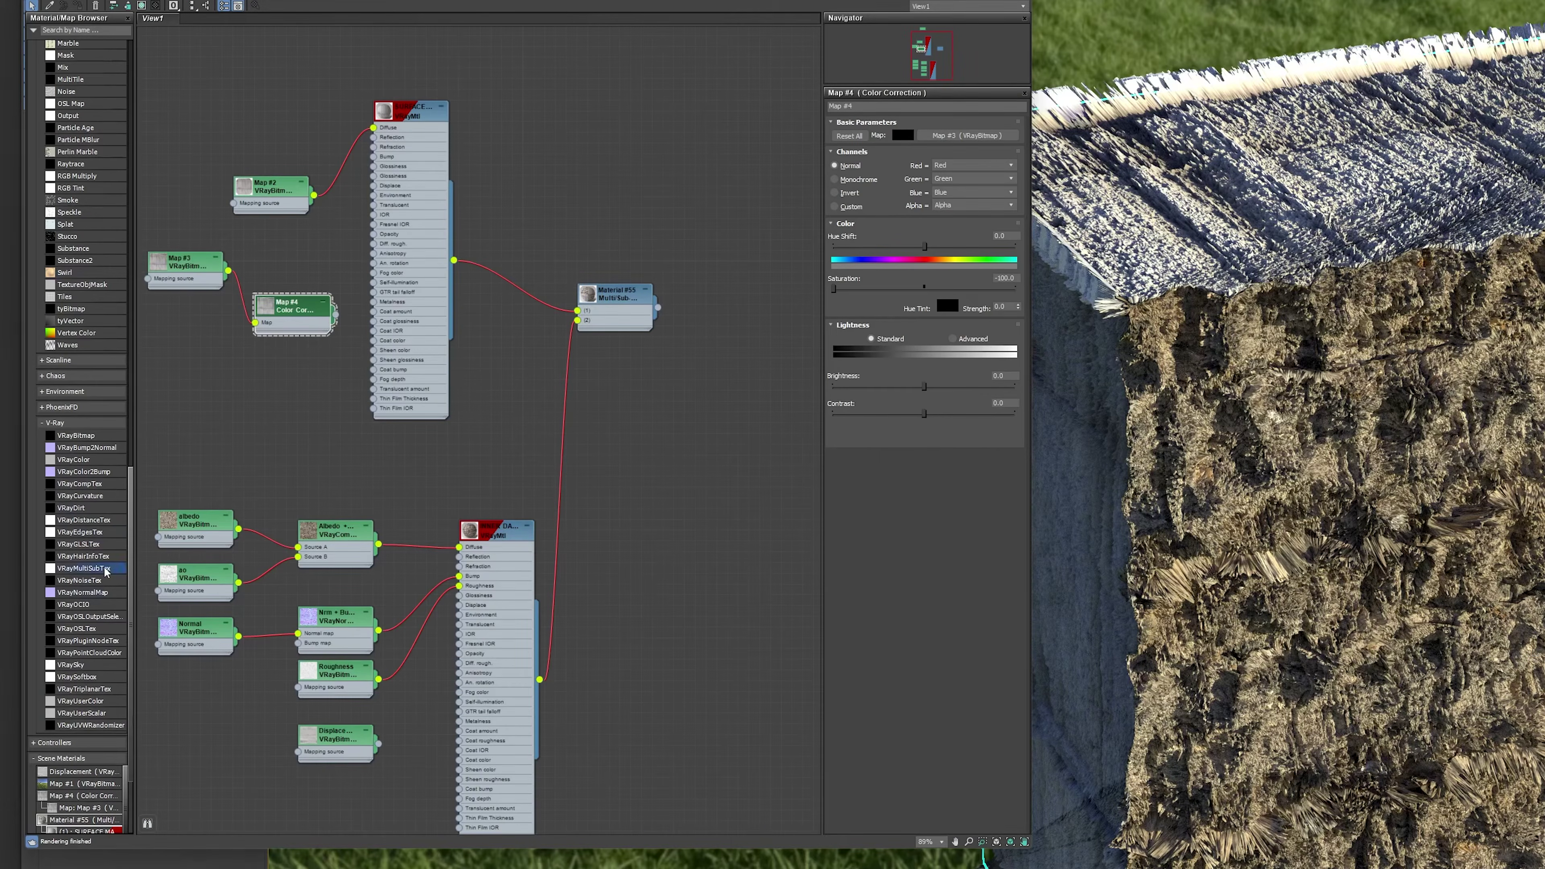
left_click_drag(105, 569, 671, 439)
Configure the VRayMultiSubTex to get IDs from Face material ID and to use 2 slots.
left_click(873, 135)
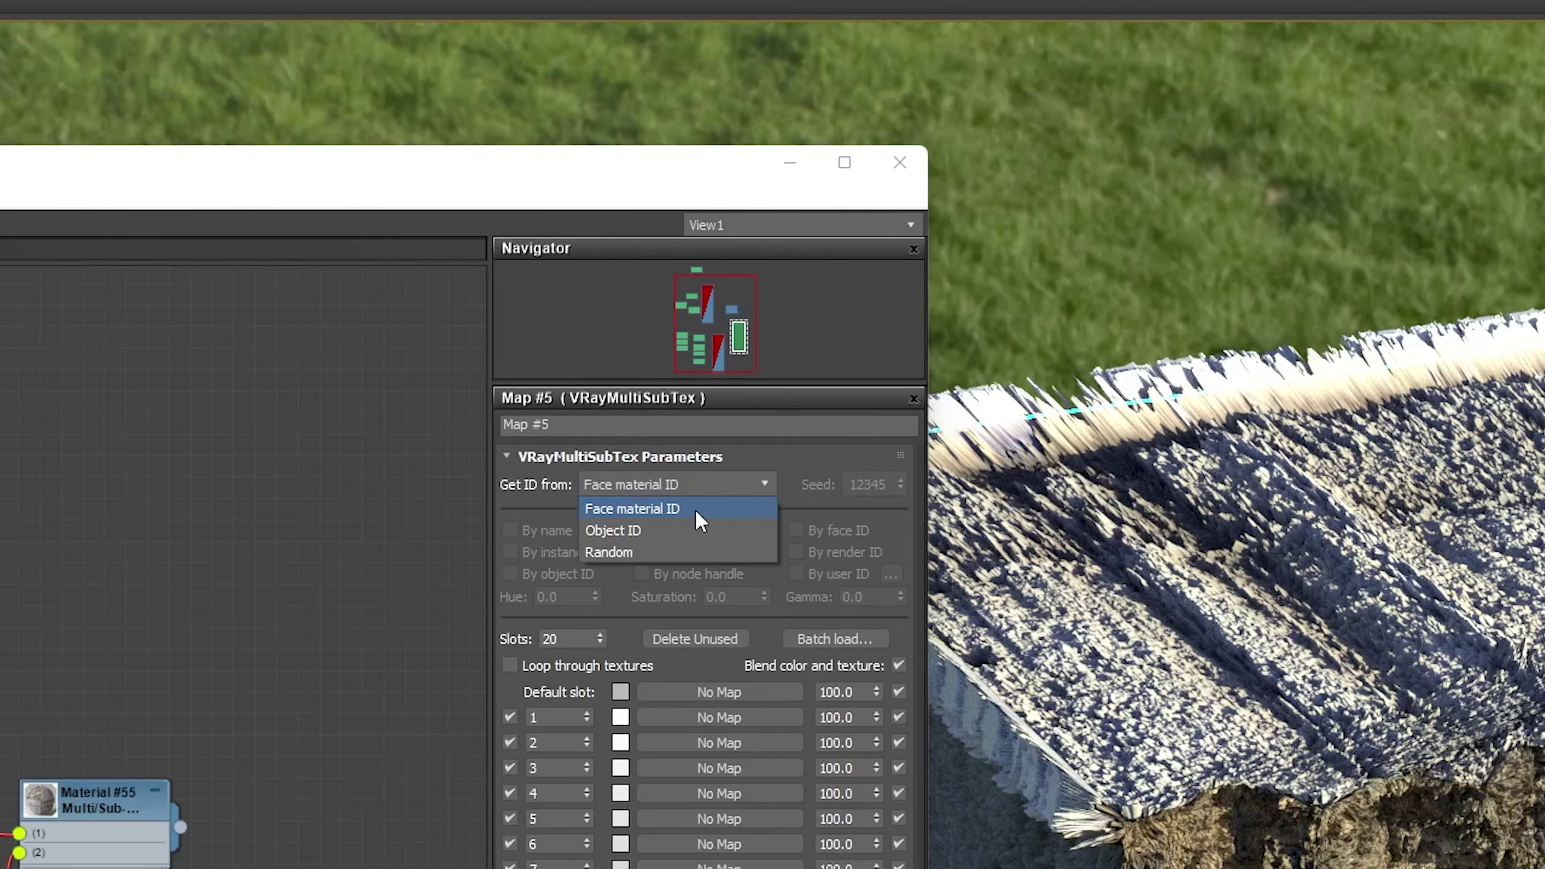
left_click(697, 511)
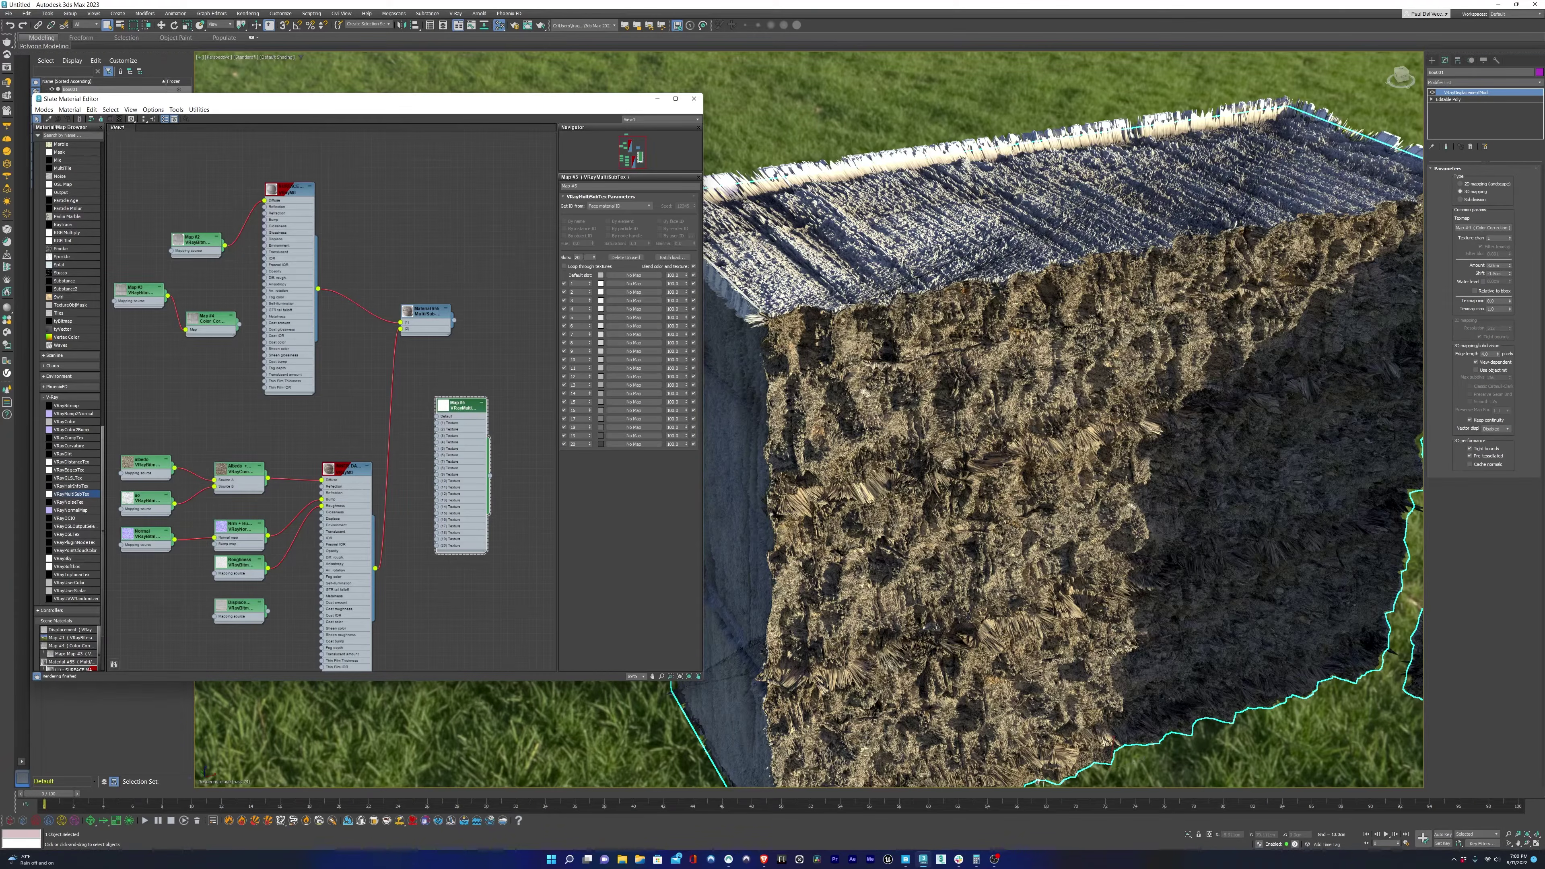
left_click_drag(582, 256, 541, 258)
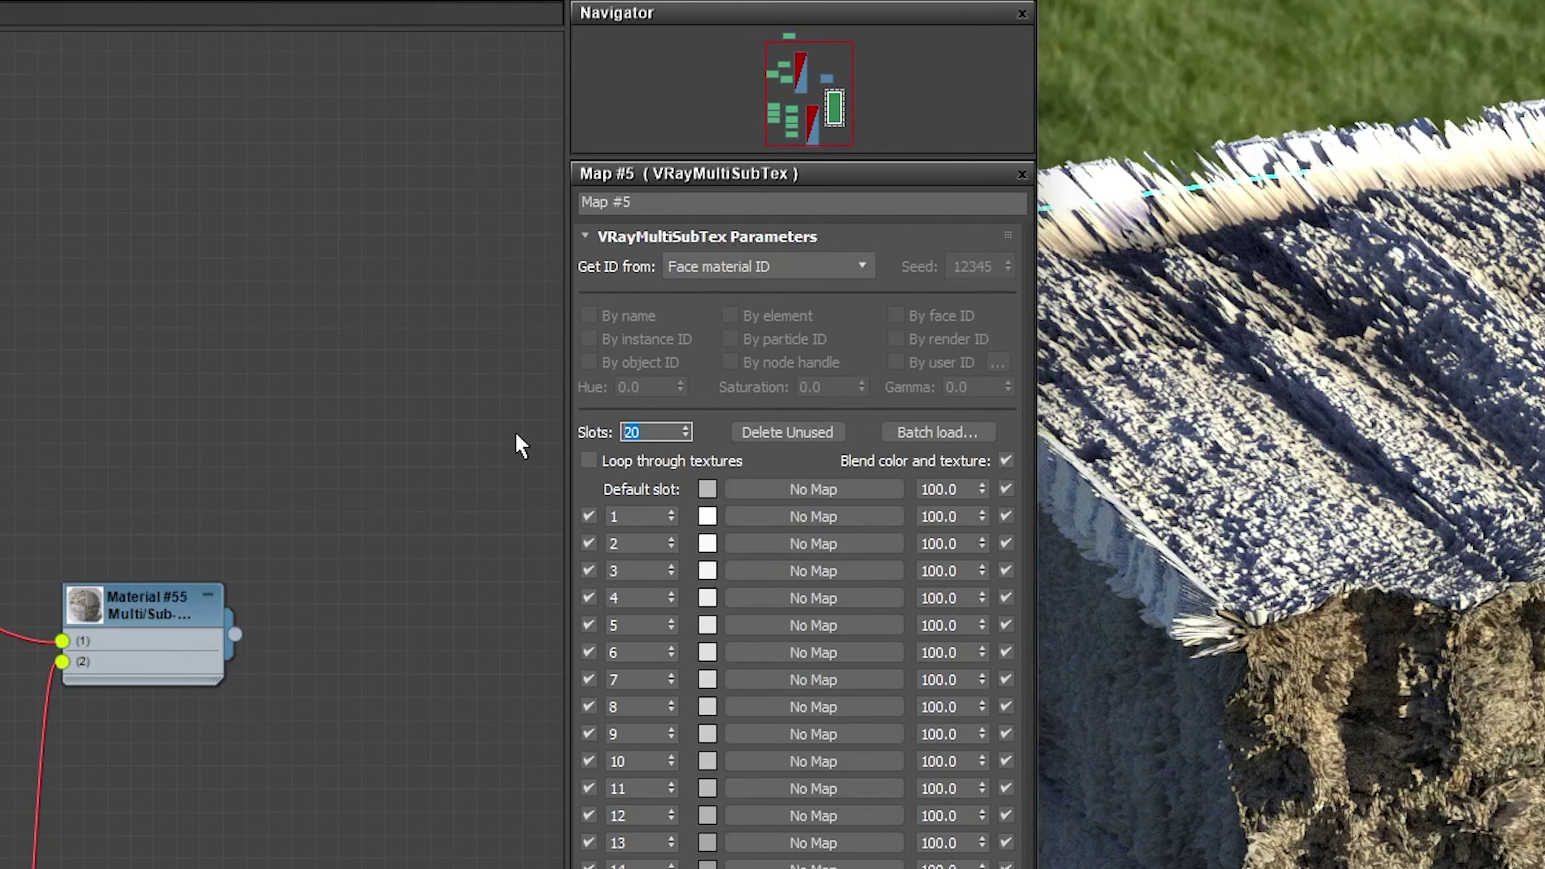
type("2")
key("Return")
Connect the VRayMultiSubTex output to the displacement modifier's Texmap.
left_click(387, 775)
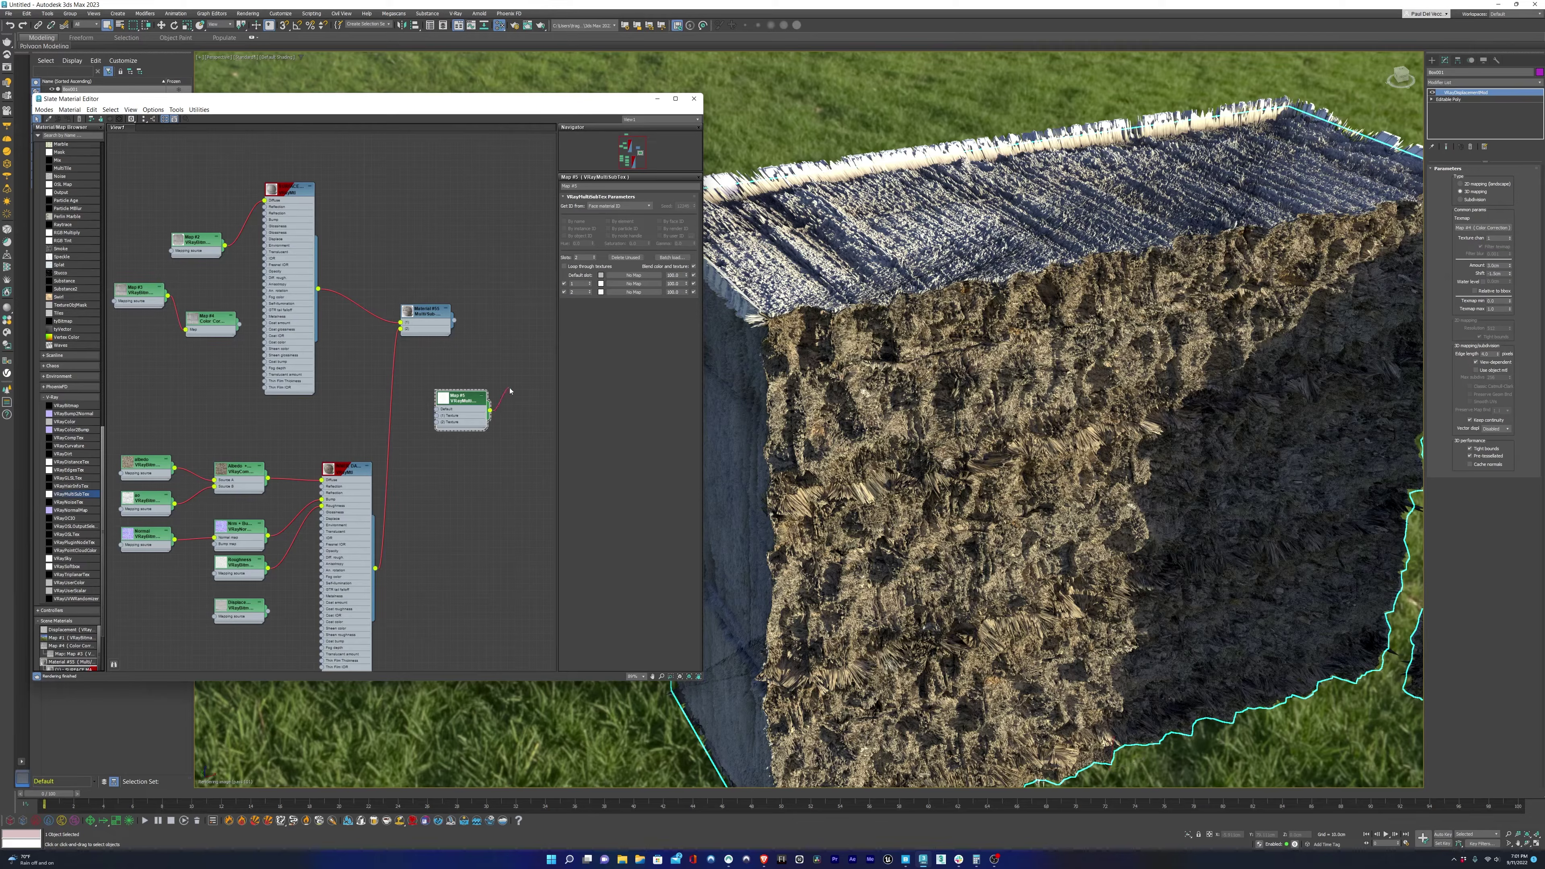
left_click_drag(510, 389, 1457, 231)
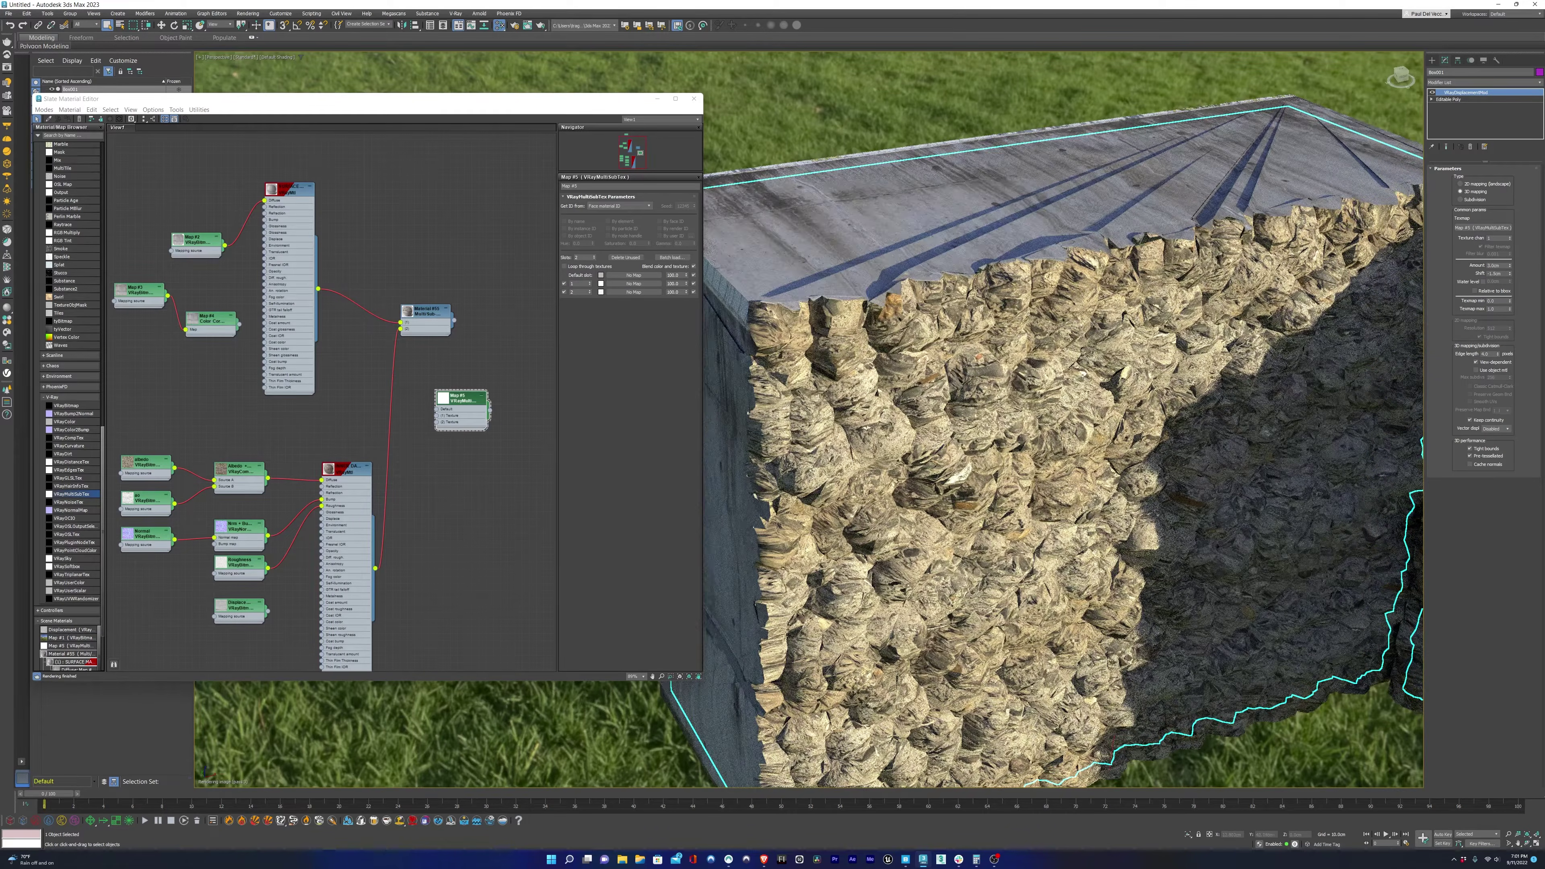
Connect the Color Correction map to texture 1 and the Displacement bitmap to texture 2 of the VRayMultiSubTex.
left_click_drag(238, 324, 436, 415)
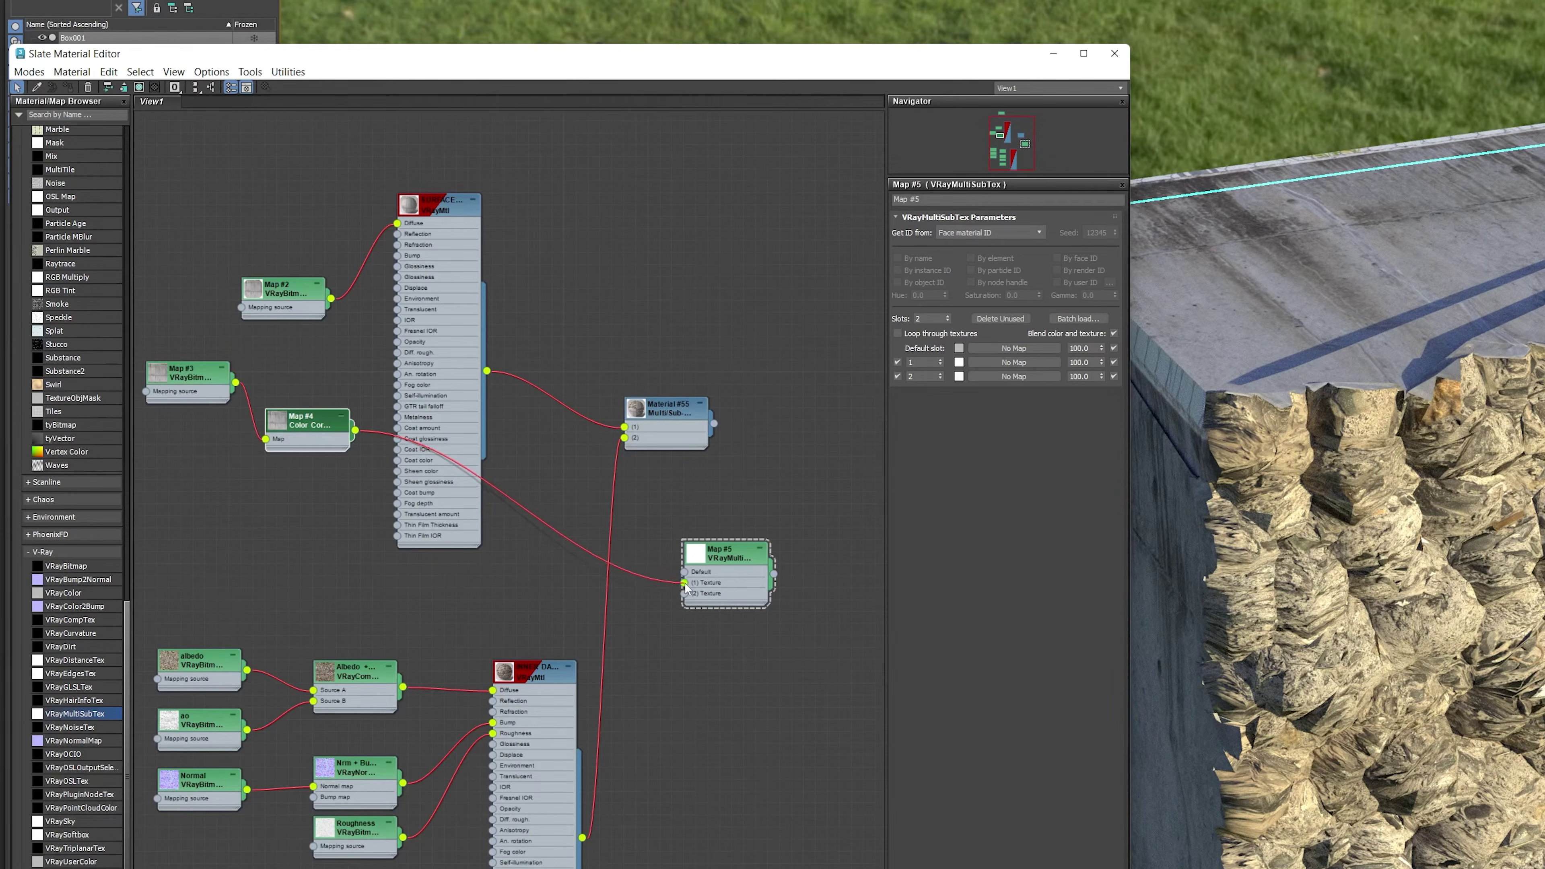
left_click_drag(686, 588, 686, 588)
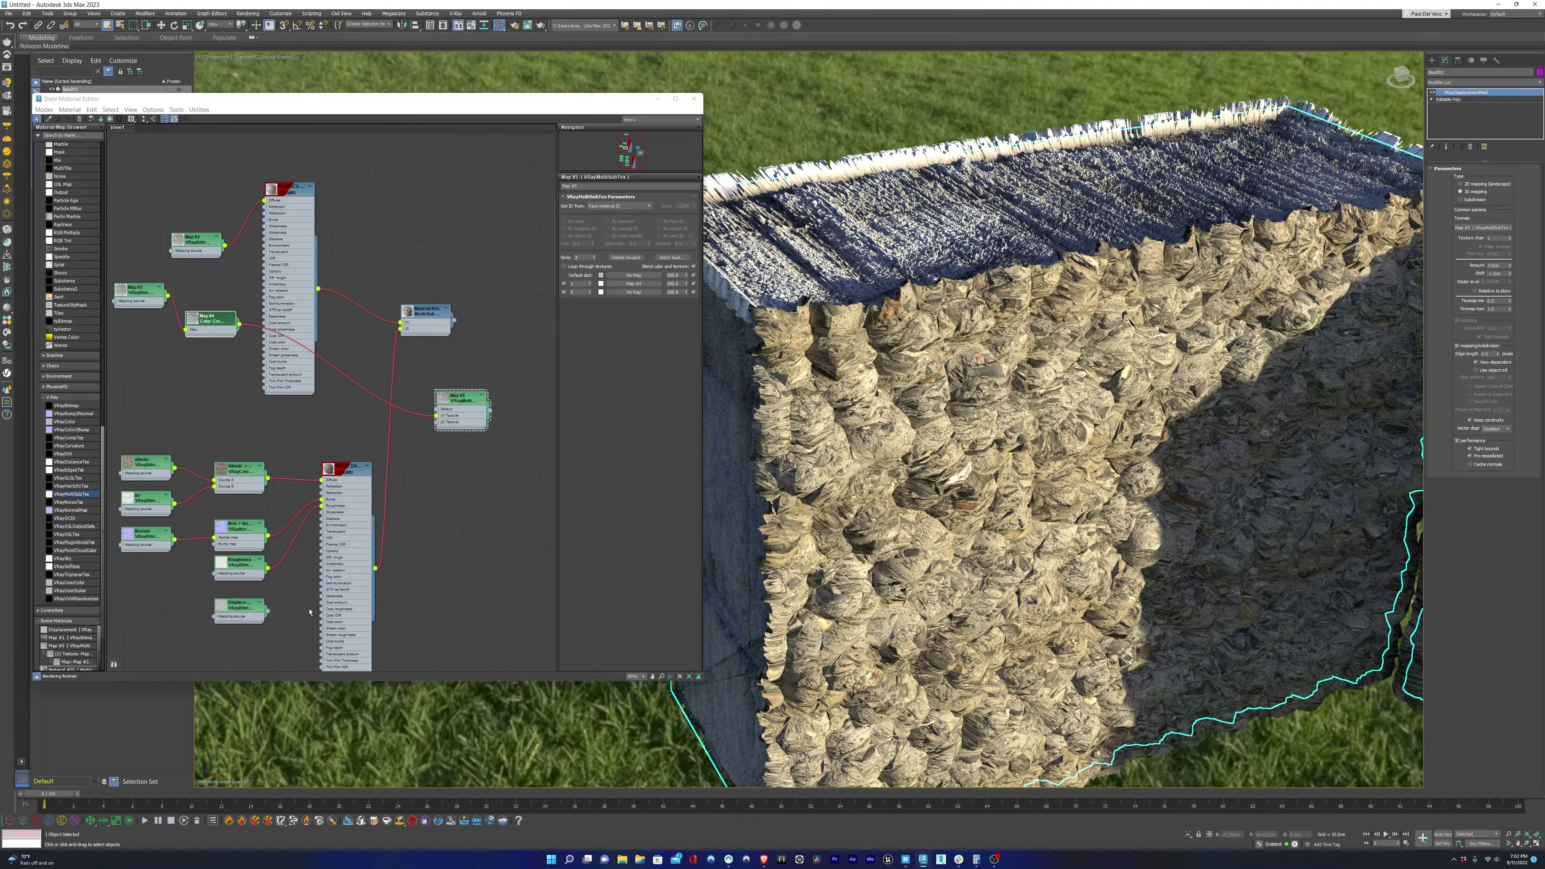
left_click_drag(267, 611, 355, 555)
left_click_drag(425, 438, 436, 422)
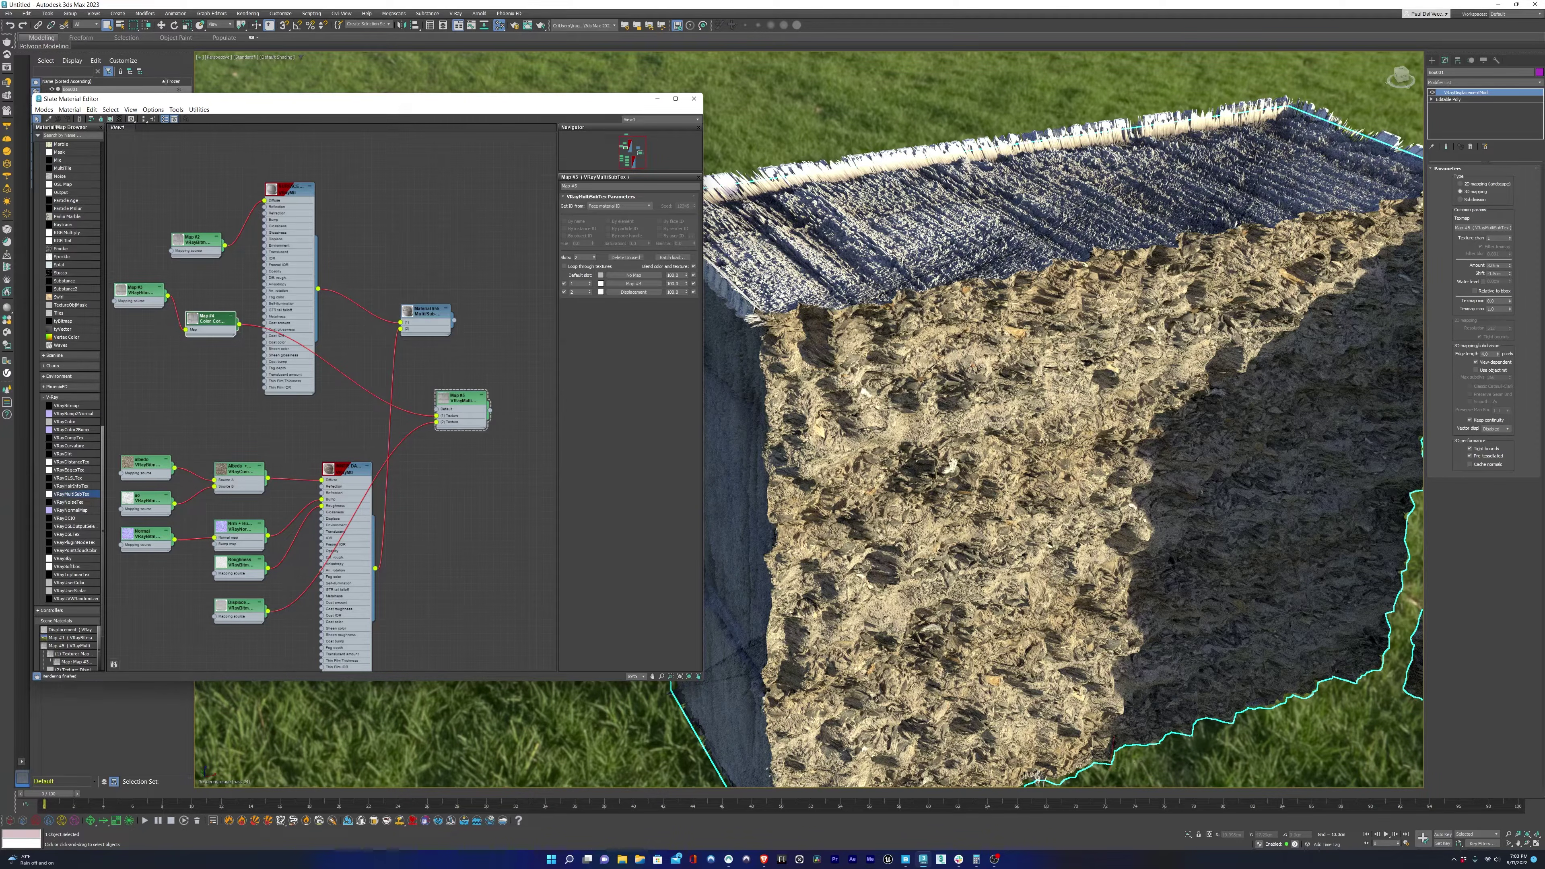
Reduce the surface displacement by setting Map #4's amount in the VRayMultiSubTex to 20.
left_click(464, 399)
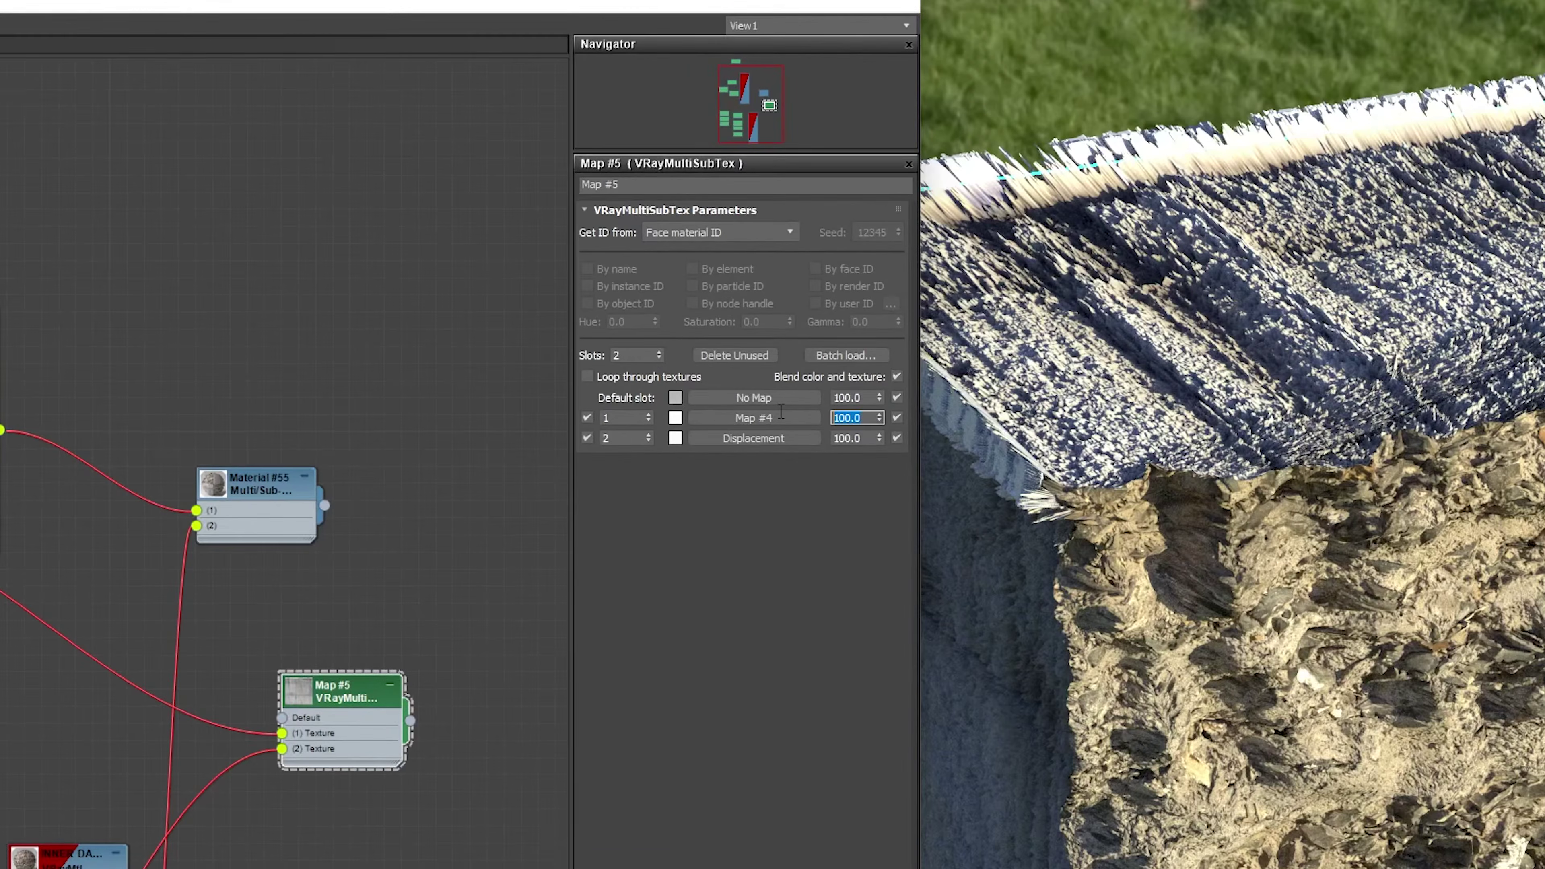
type("20")
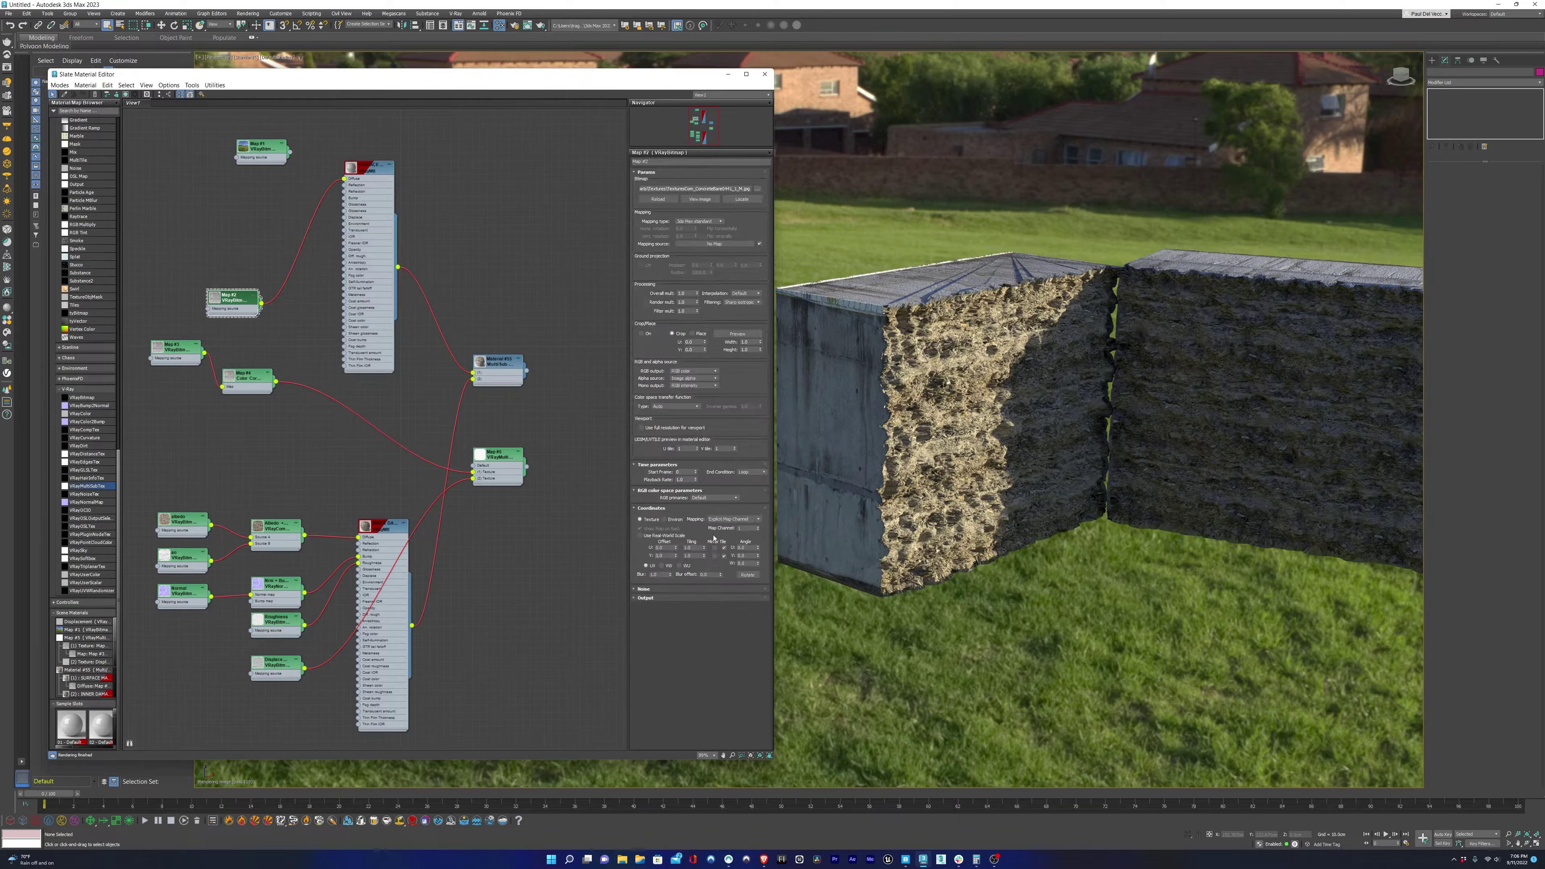
View Map #2's concrete bitmap and crop off the fence strip along its top edge.
left_click(700, 199)
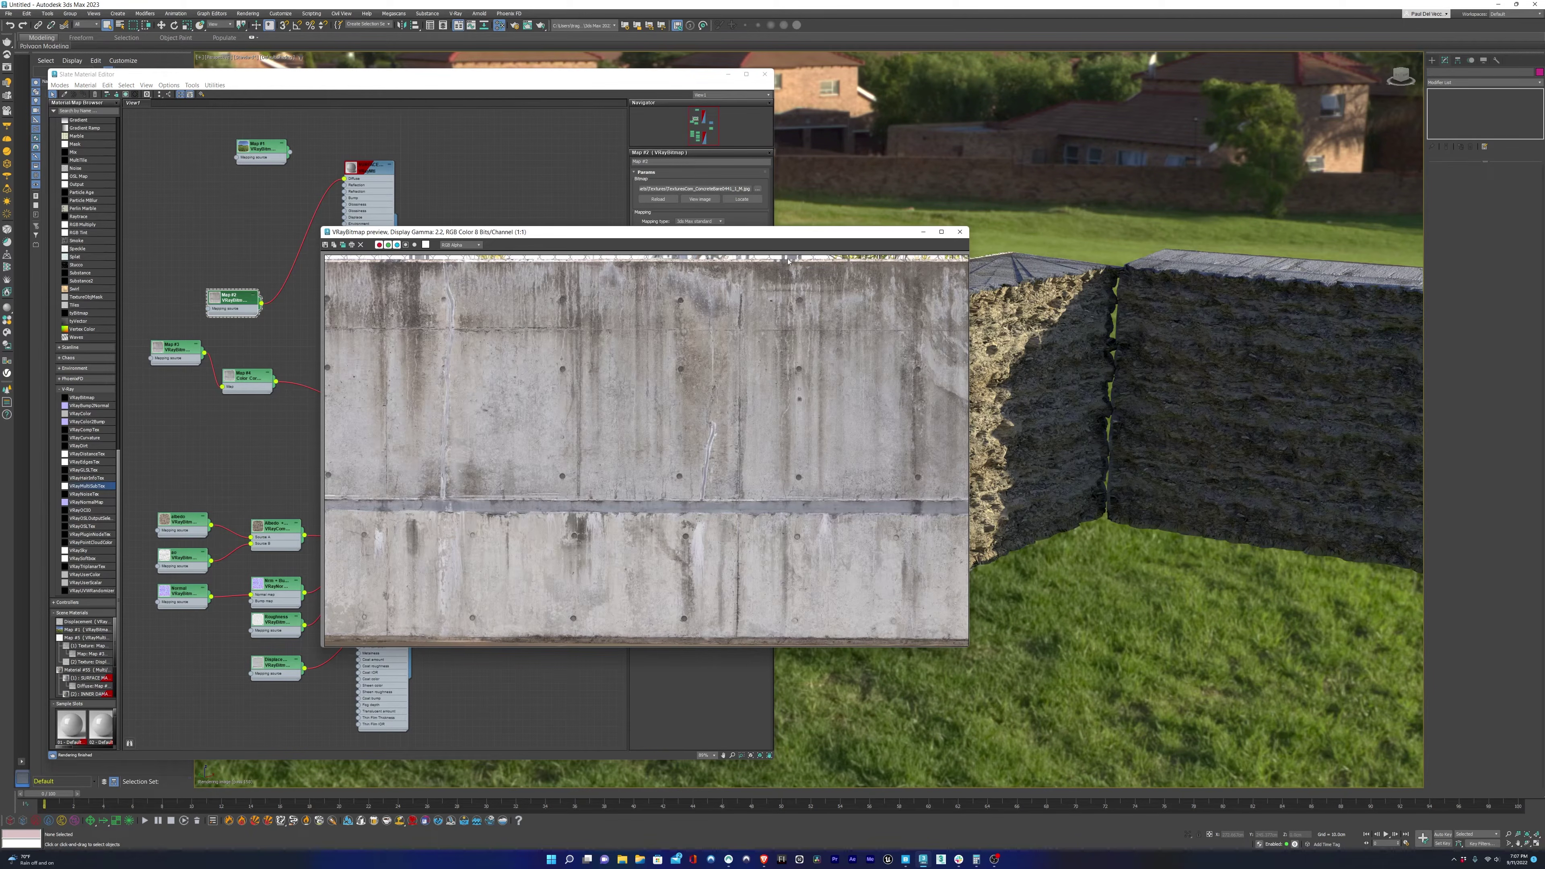
left_click(960, 231)
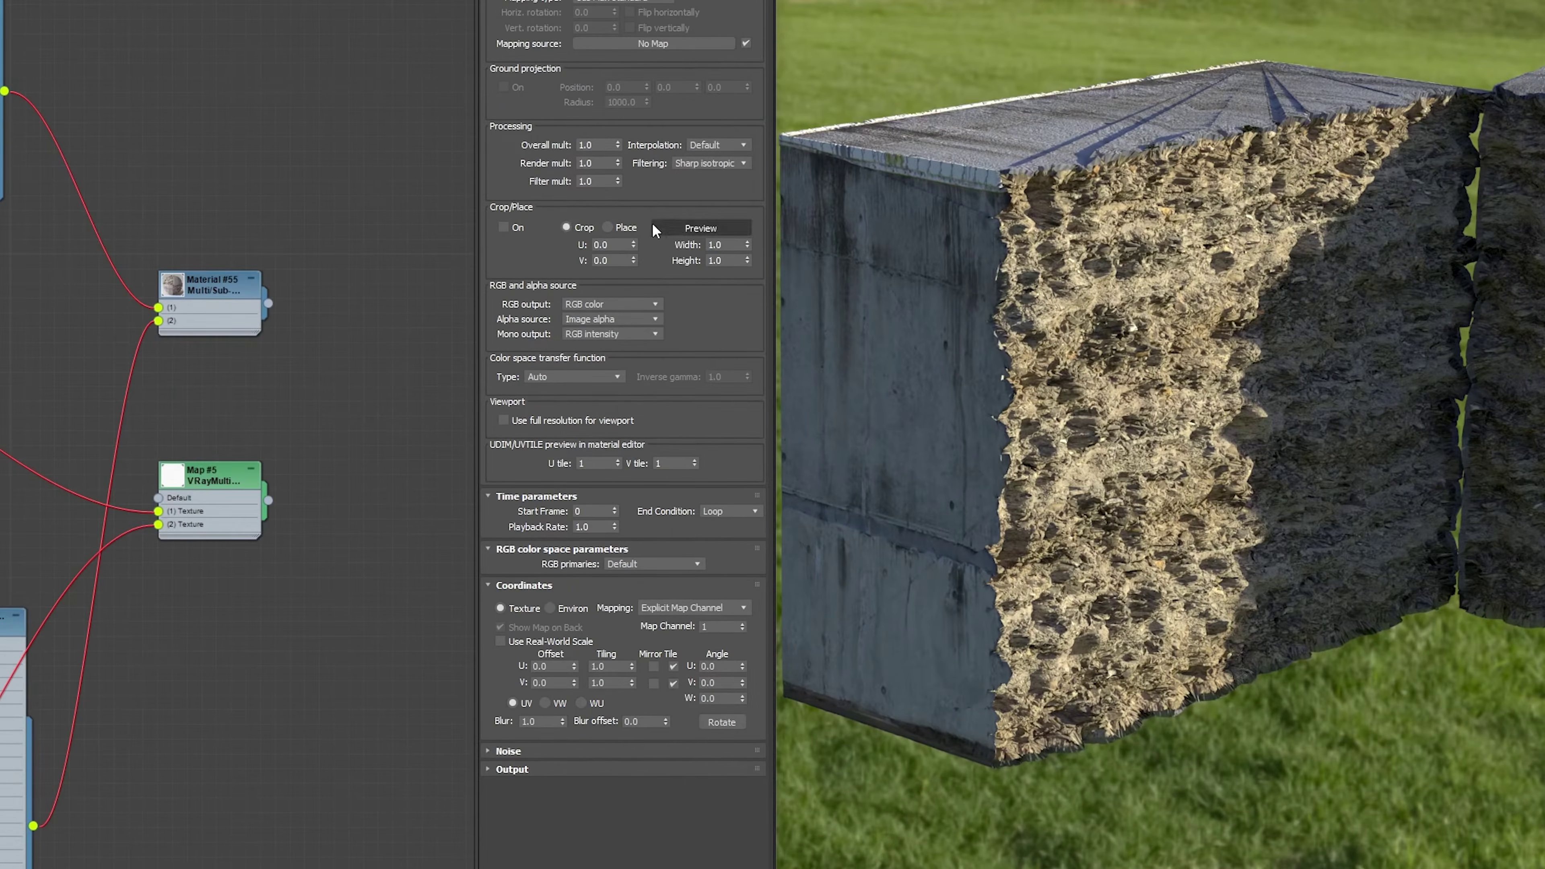
left_click(656, 228)
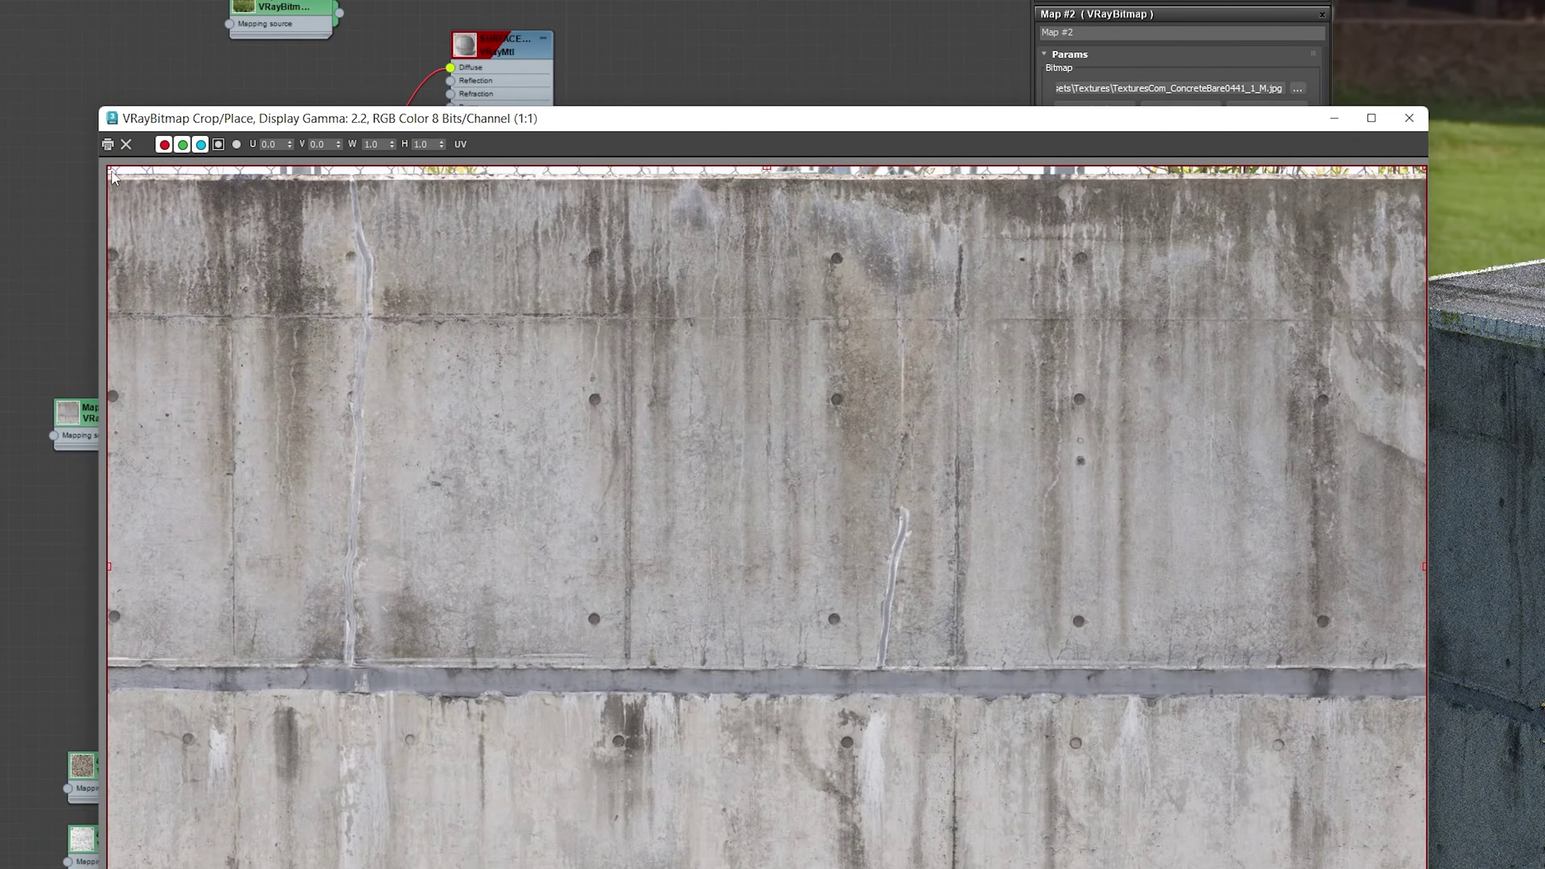
left_click_drag(114, 177, 114, 190)
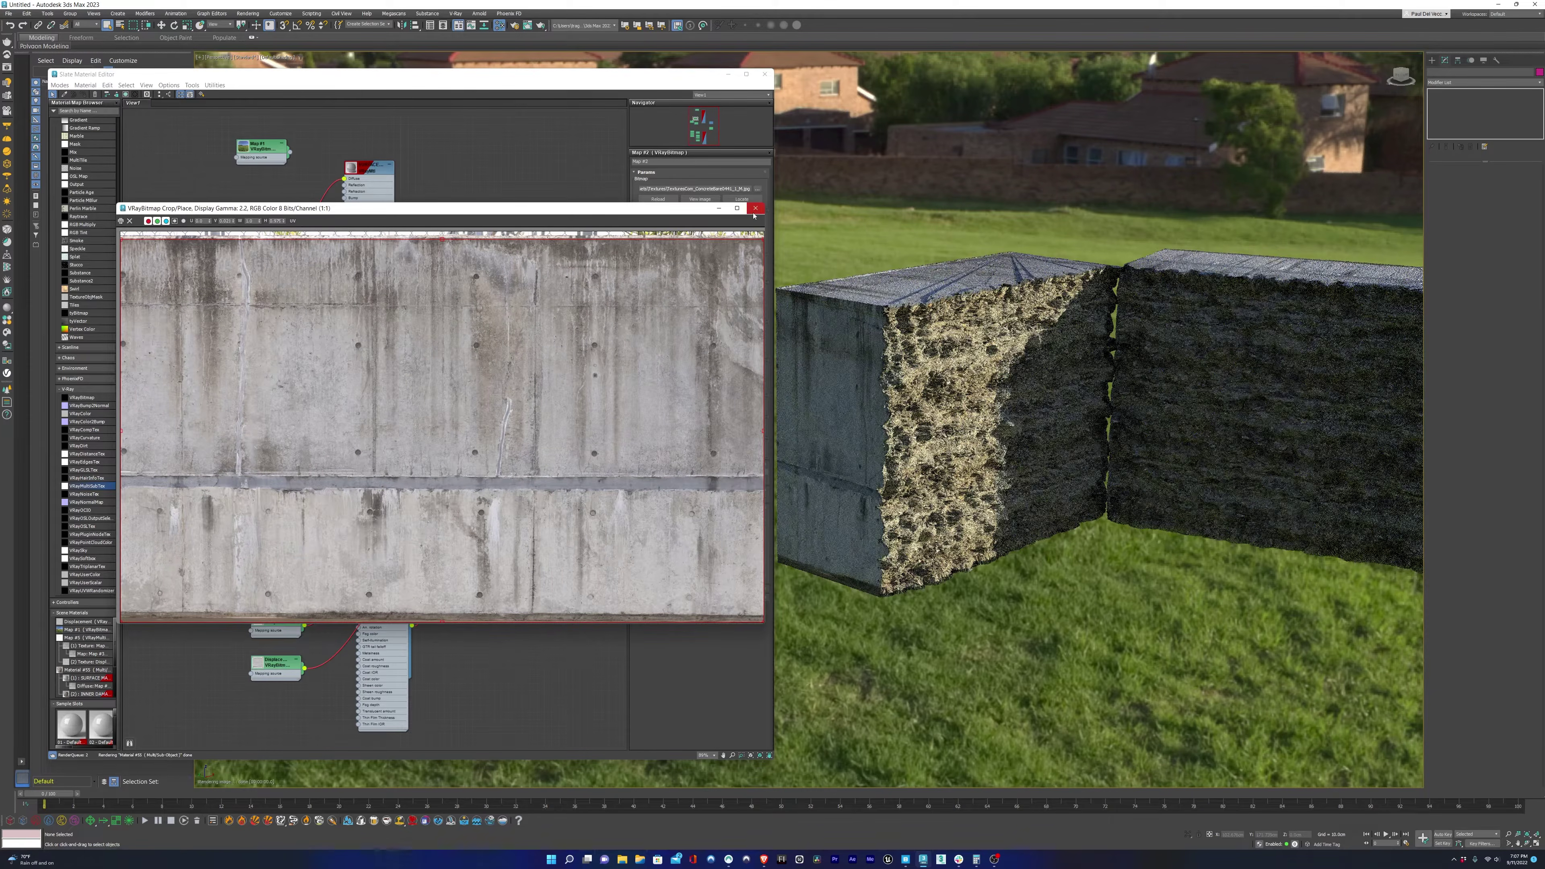
left_click(760, 208)
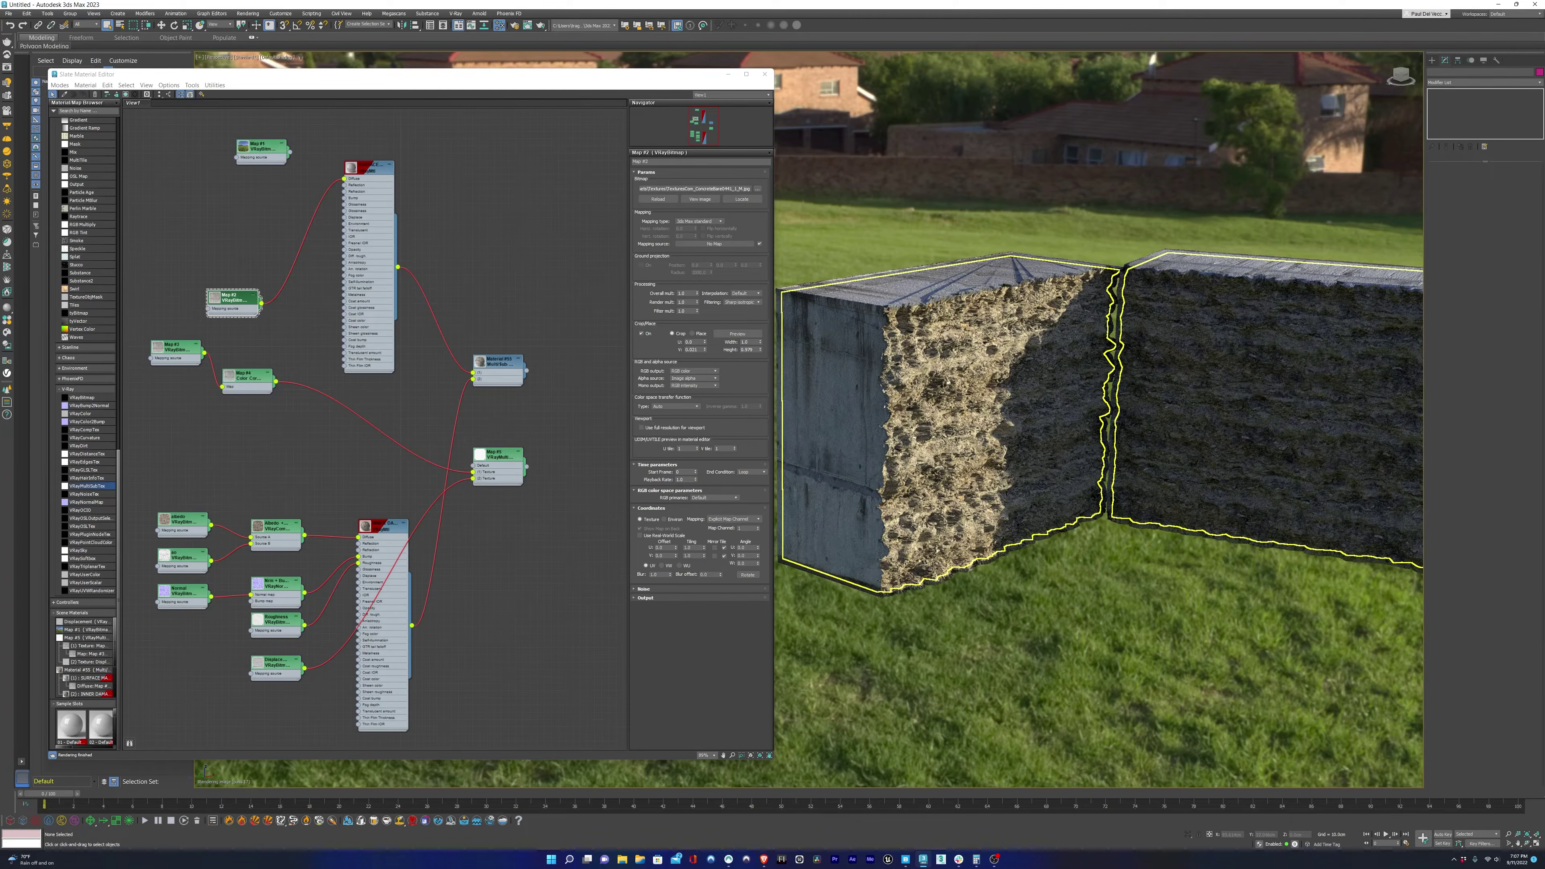